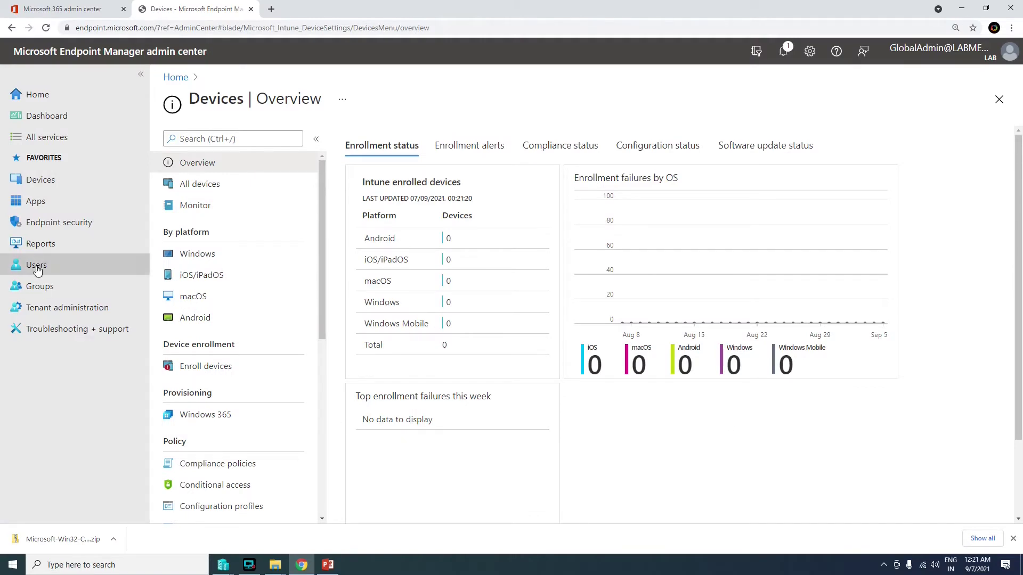
Open the list of all apps and browse the app types available for a new app
left_click(32, 205)
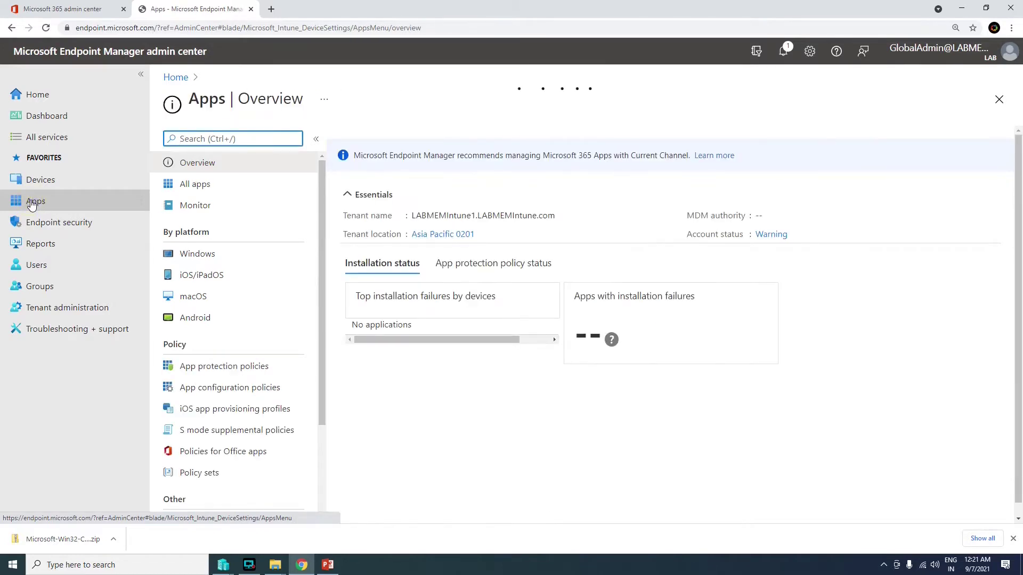
left_click(203, 189)
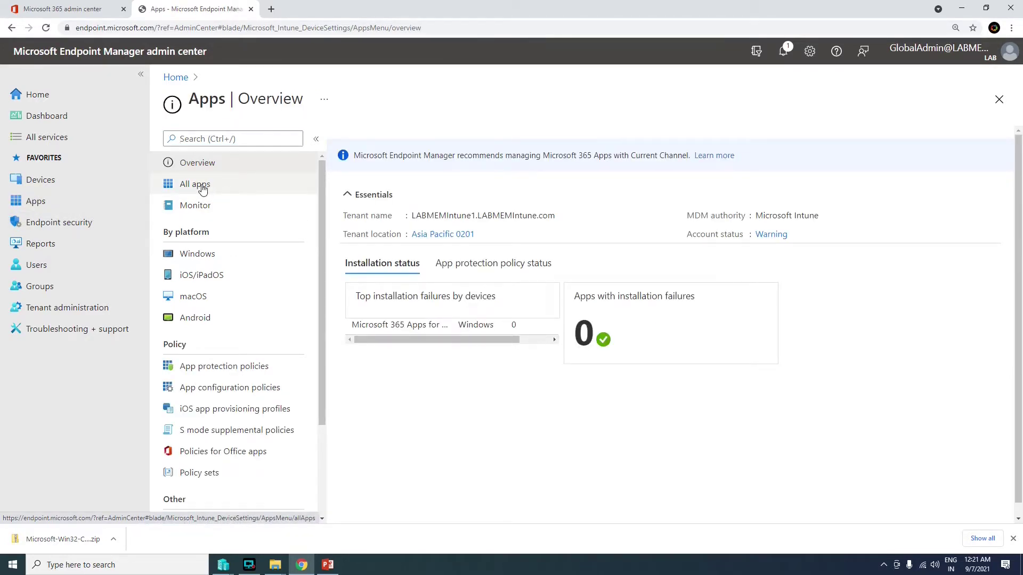
left_click(202, 188)
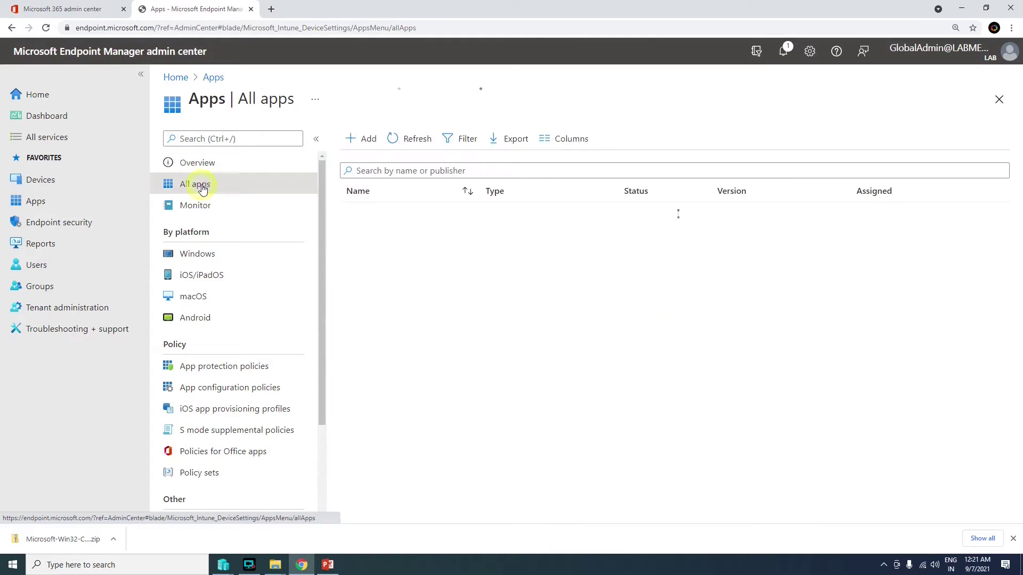
left_click(363, 140)
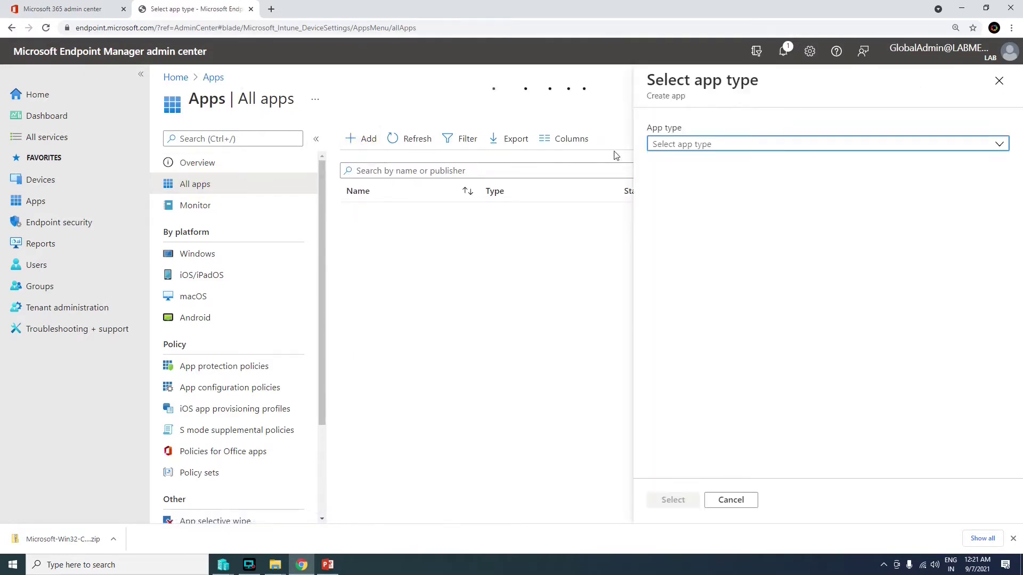
left_click(714, 150)
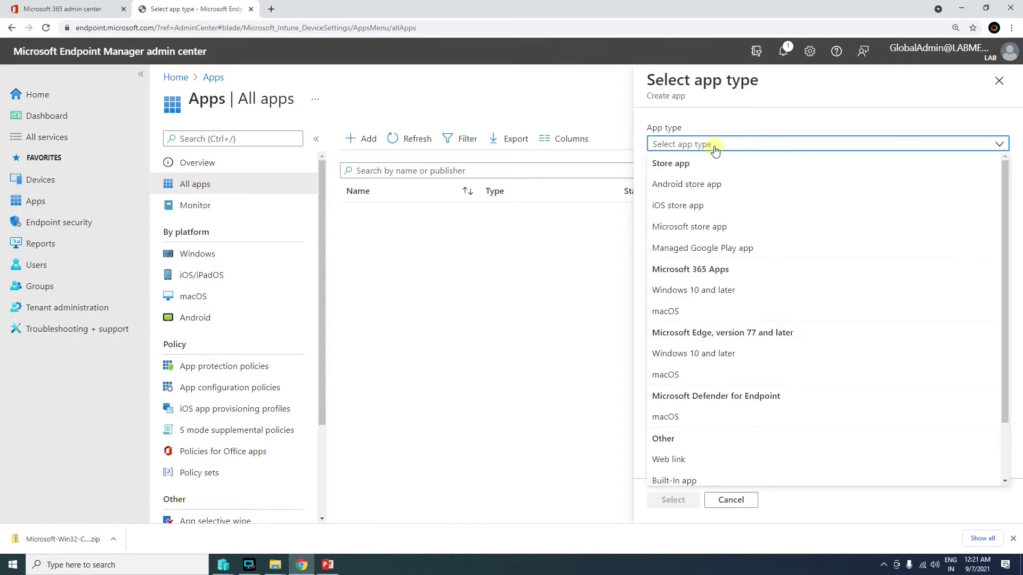
scroll(774, 346, "down", 1)
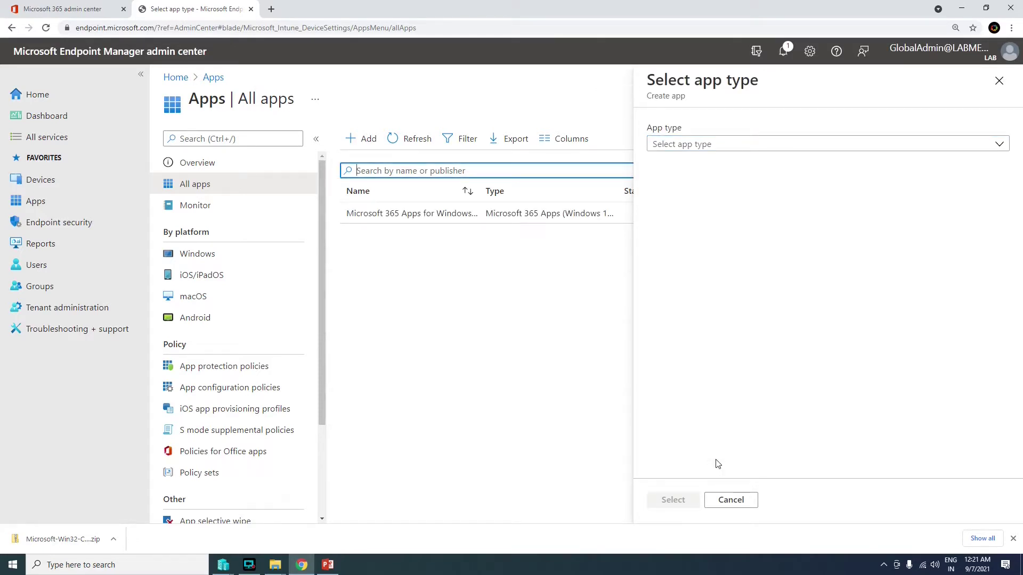
Start adding a new app of type Windows app (Win32) from the Windows apps list
left_click(212, 255)
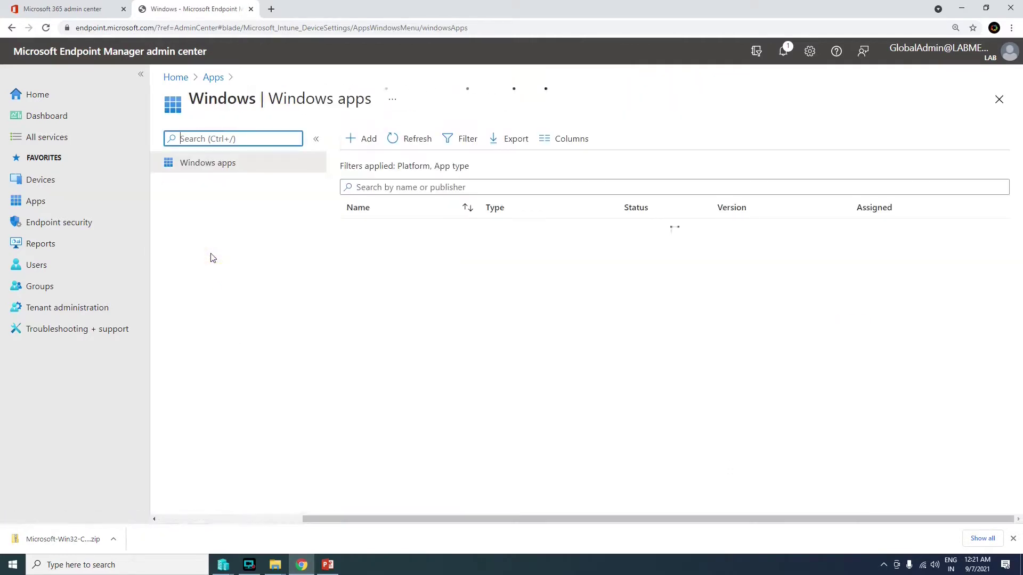
left_click(366, 140)
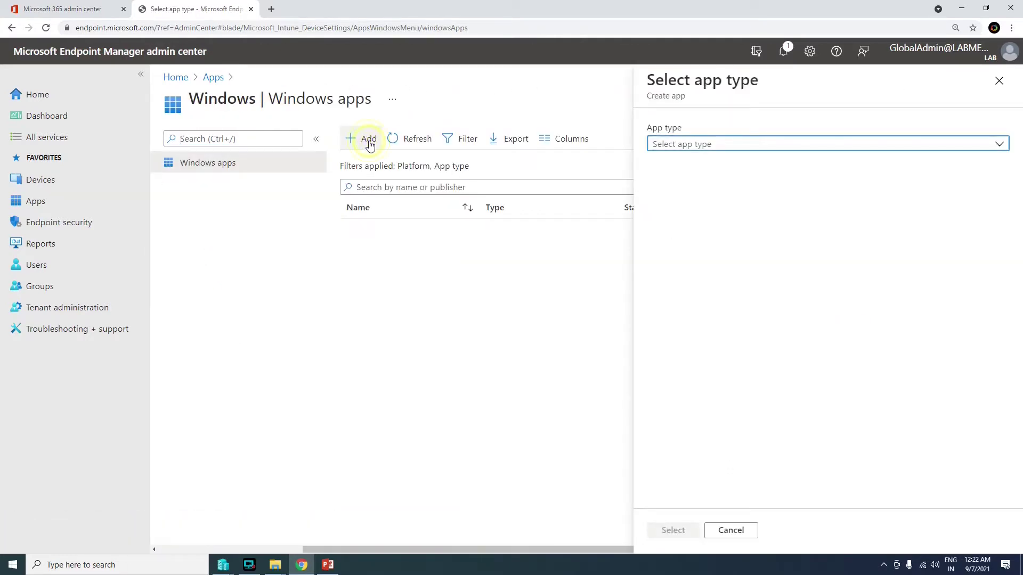
left_click(974, 145)
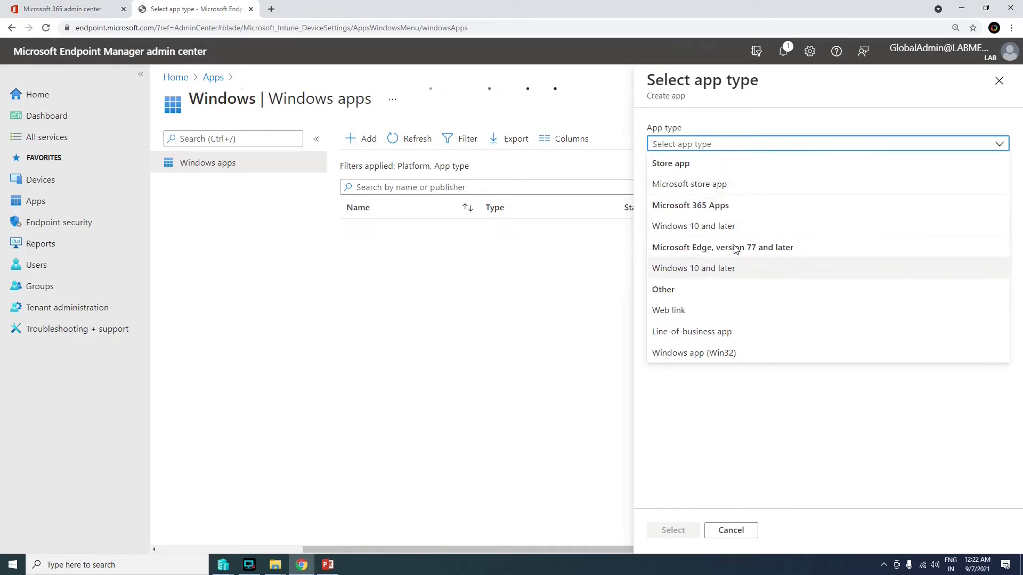
left_click(733, 354)
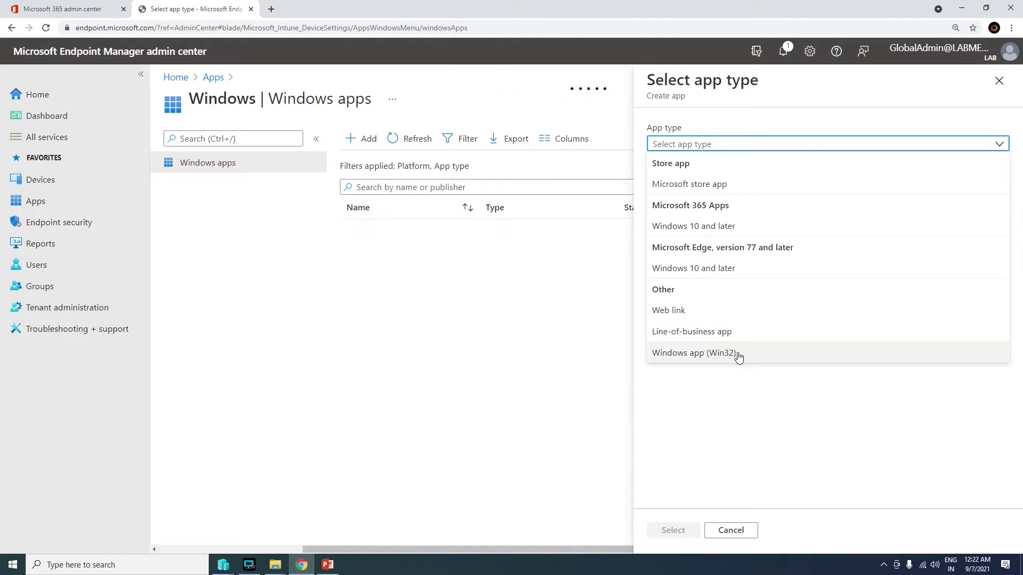
left_click(672, 530)
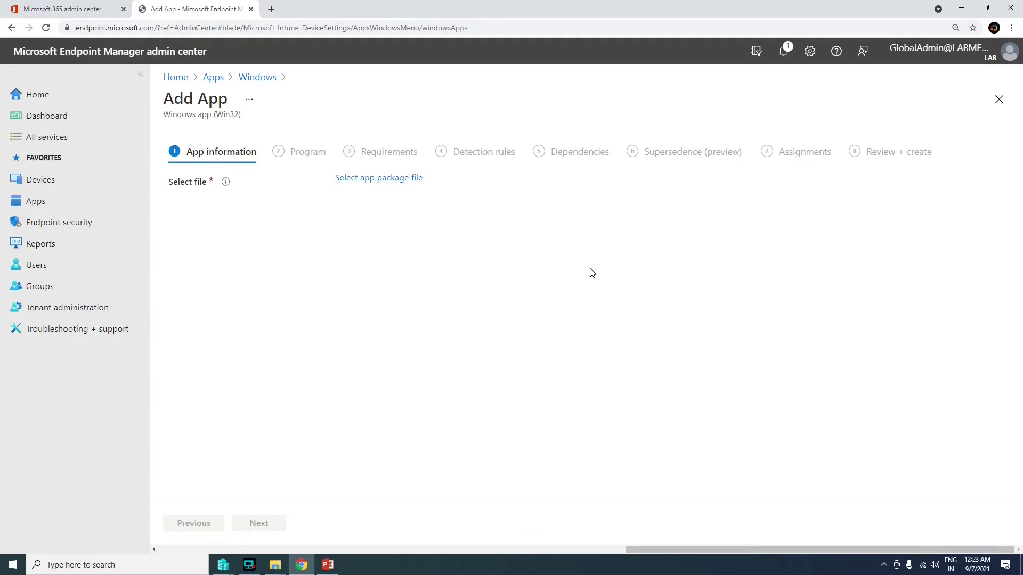
Choose Mozilla.intunewin from the C: drive's Temp\Output folder as the app package file and accept it
left_click(390, 183)
left_click(1002, 136)
left_click(526, 411)
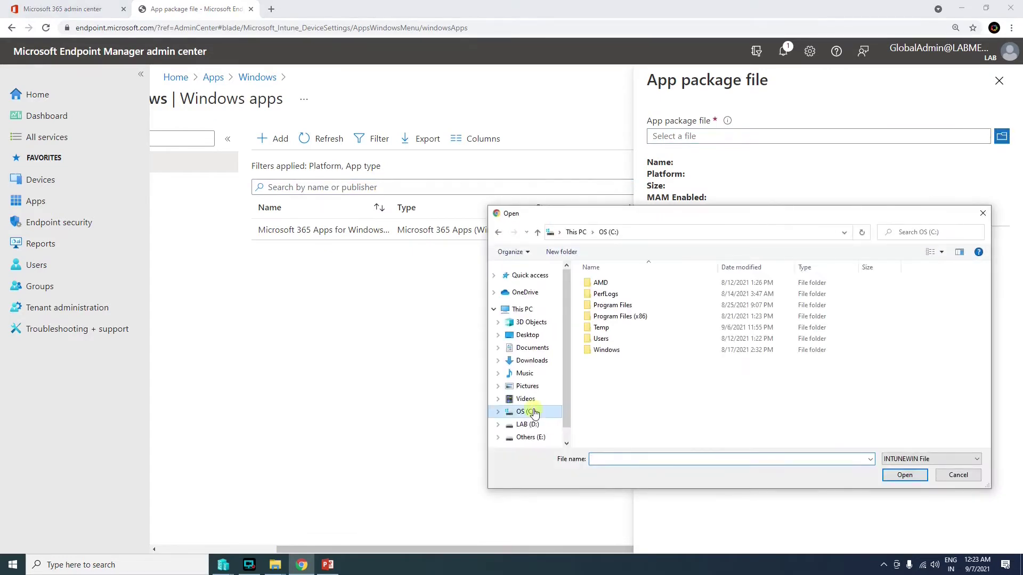
double_click(608, 332)
double_click(605, 294)
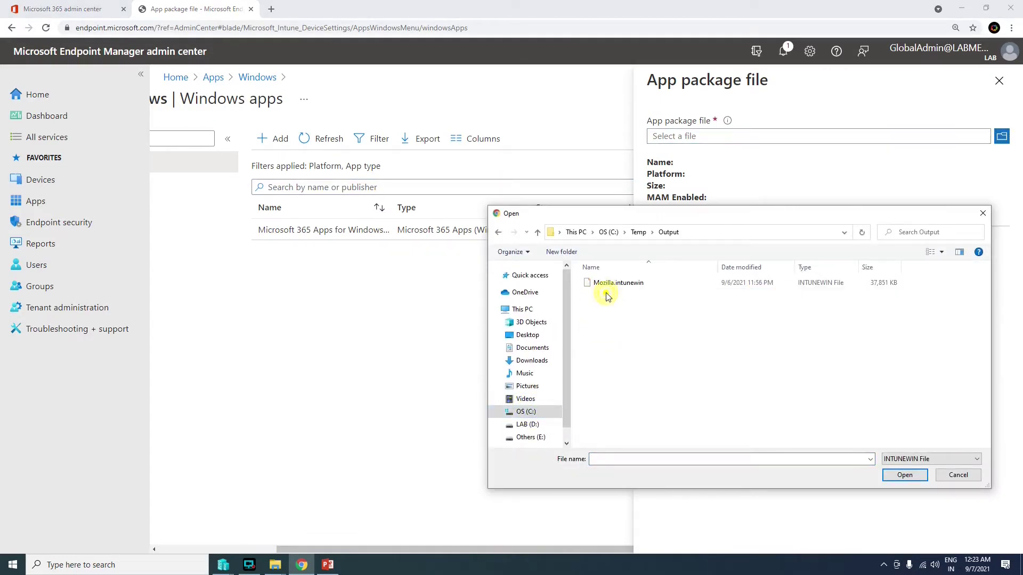
left_click(612, 283)
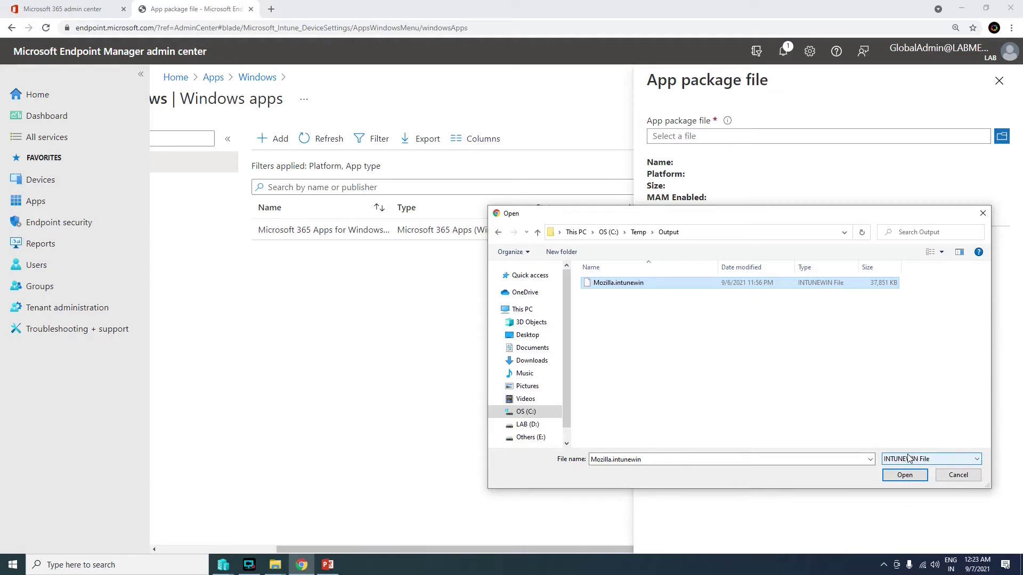
left_click(891, 474)
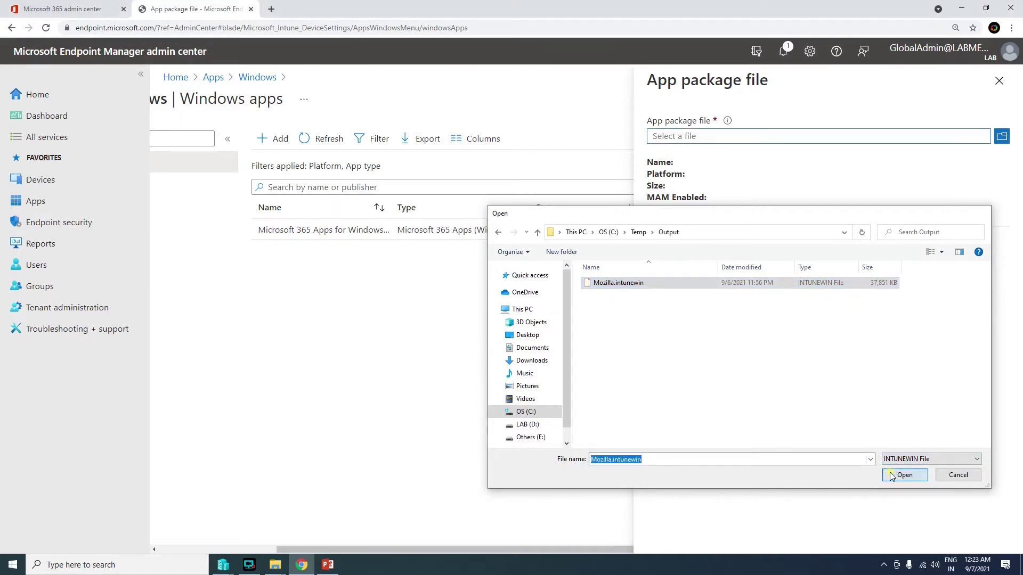
left_click_drag(684, 163, 703, 175)
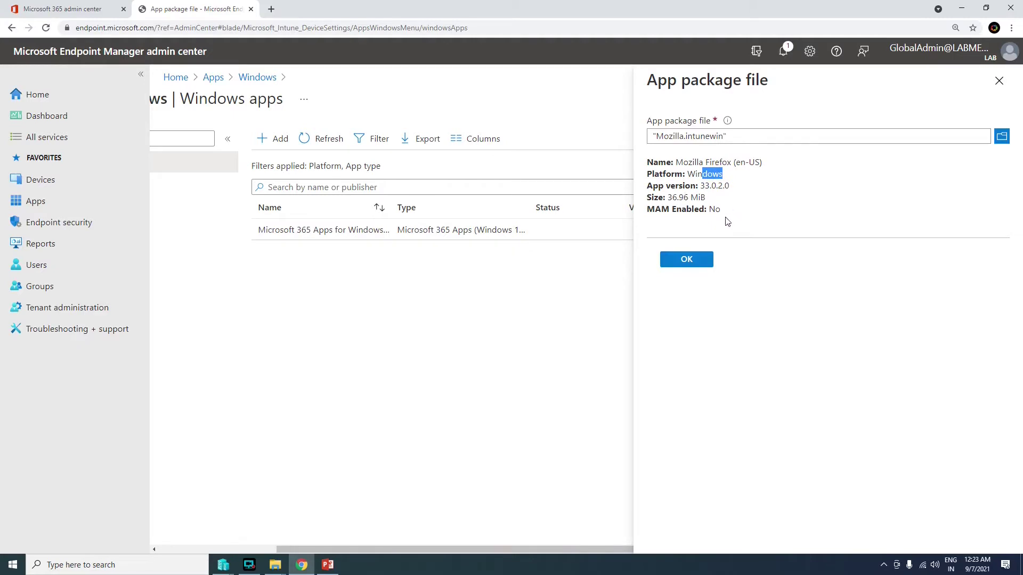
left_click(692, 259)
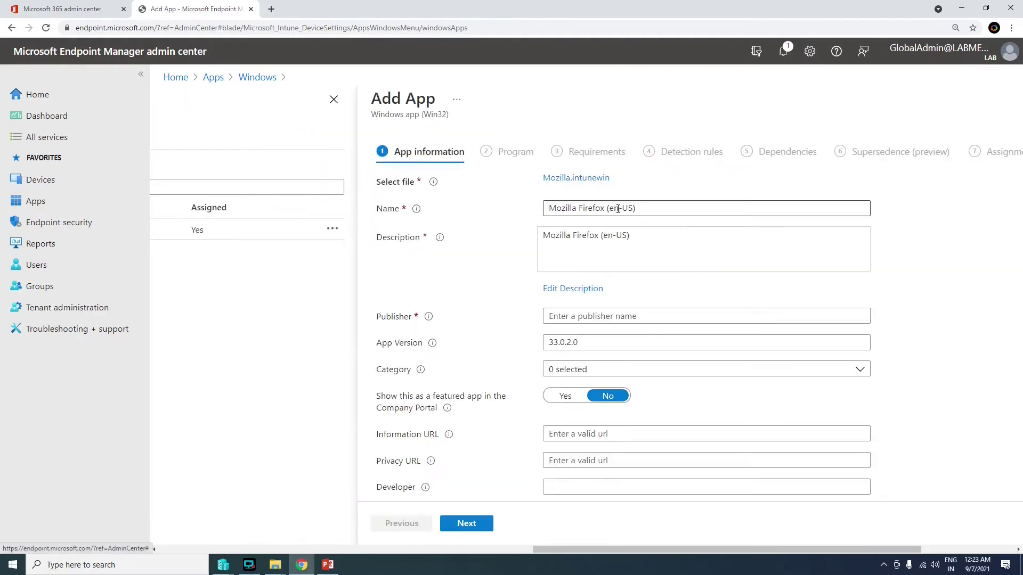
Shorten the app name to Mozilla Firefox and enter Mozilla as the publisher
left_click(605, 208)
left_click_drag(605, 208, 668, 210)
key("BackSpace")
scroll(640, 239, "down", 1)
left_click(574, 267)
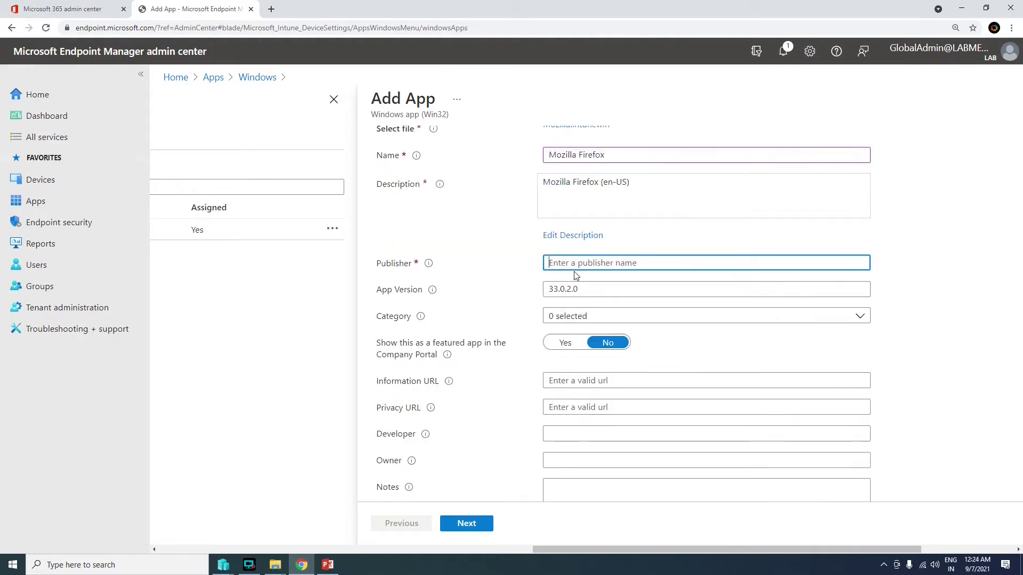
type("Mozilla")
Assign the app to the Productivity category
left_click(859, 316)
left_click(573, 400)
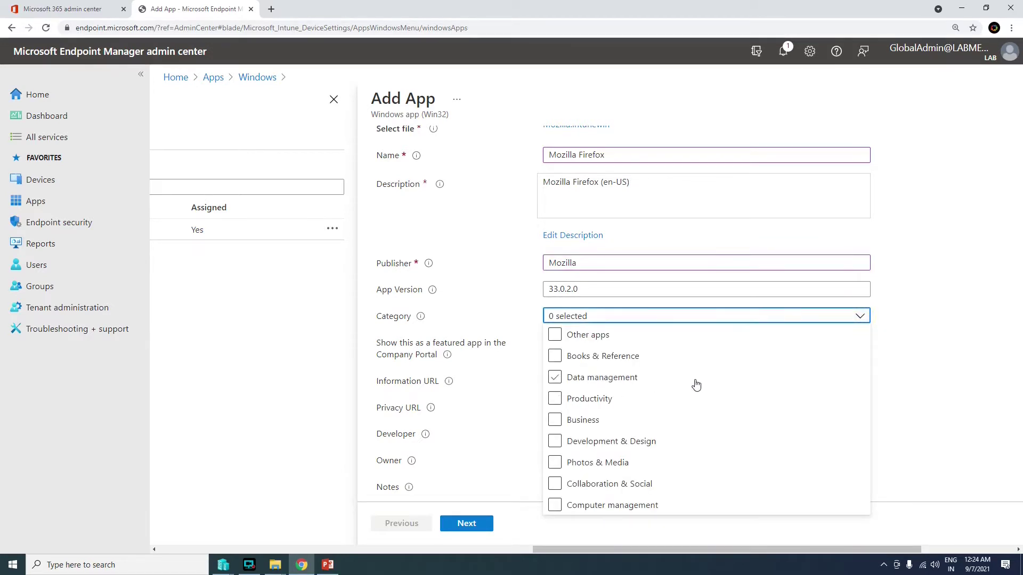
left_click(555, 400)
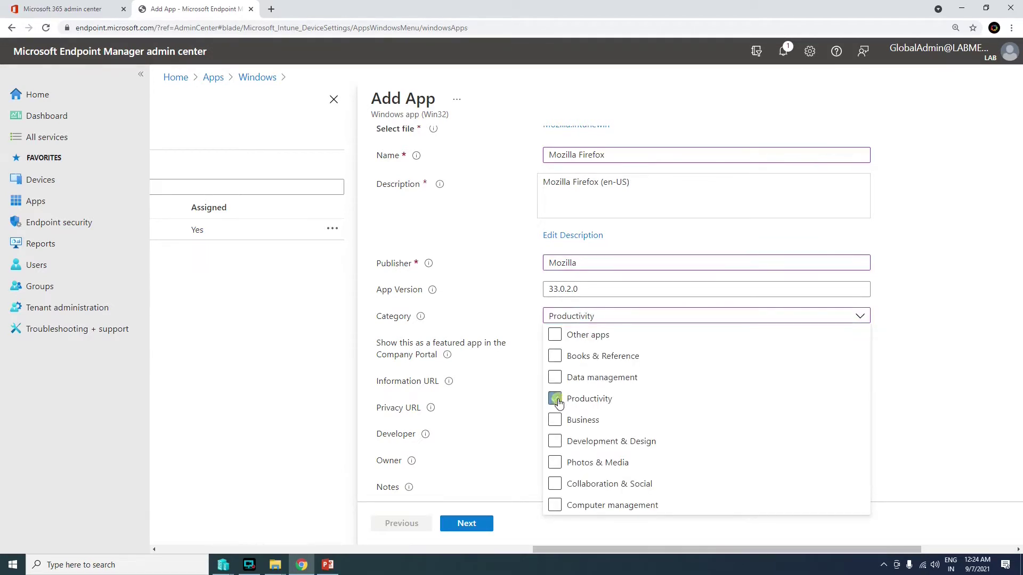
left_click(958, 389)
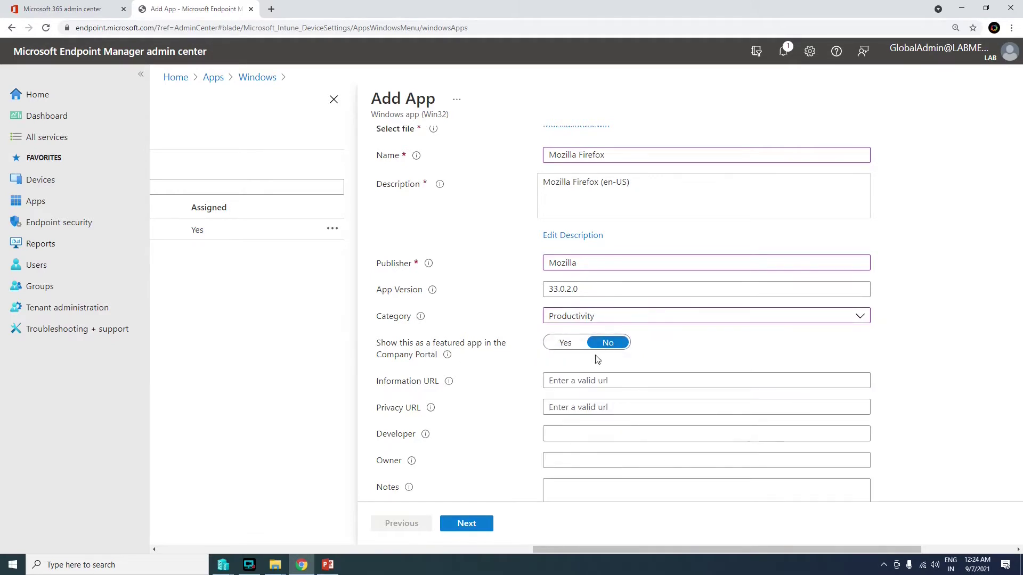
Upload Icon.png from the Mozilla_Firefox_33.0.1_EN folder as the app logo and continue to the program settings
scroll(682, 399, "down", 1)
scroll(588, 367, "down", 1)
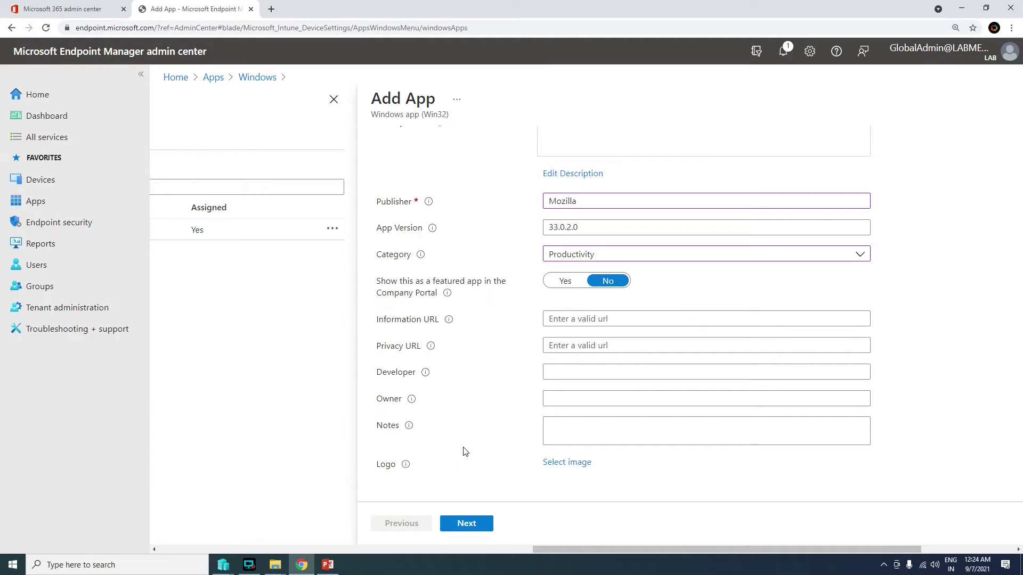
left_click(574, 462)
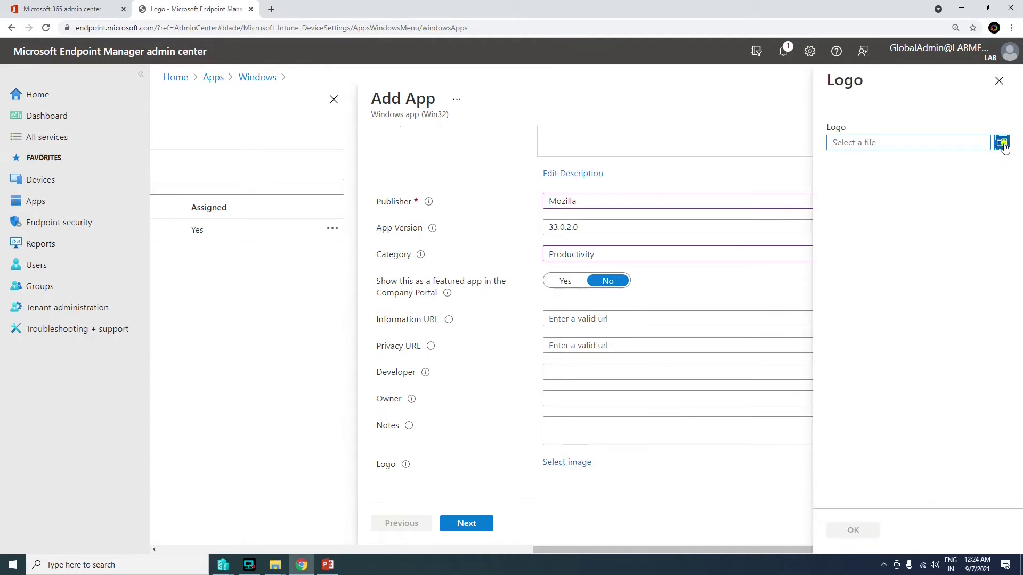
left_click(1002, 144)
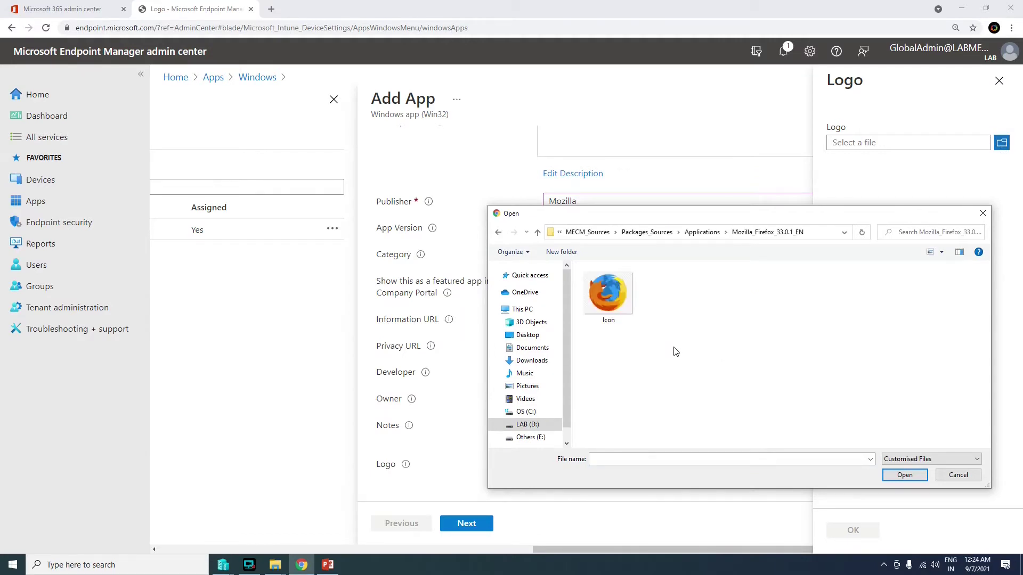
left_click(618, 306)
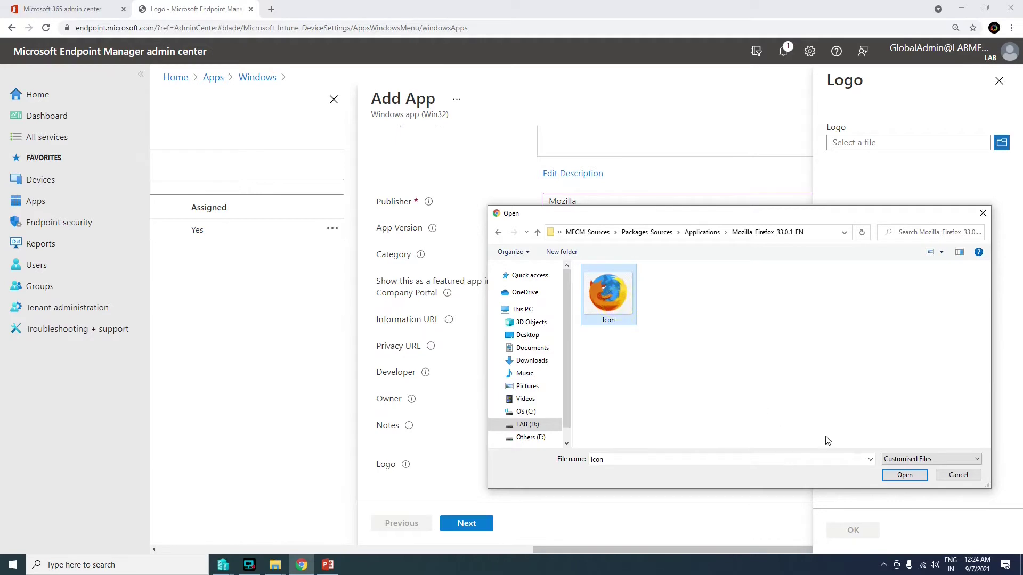
left_click(905, 475)
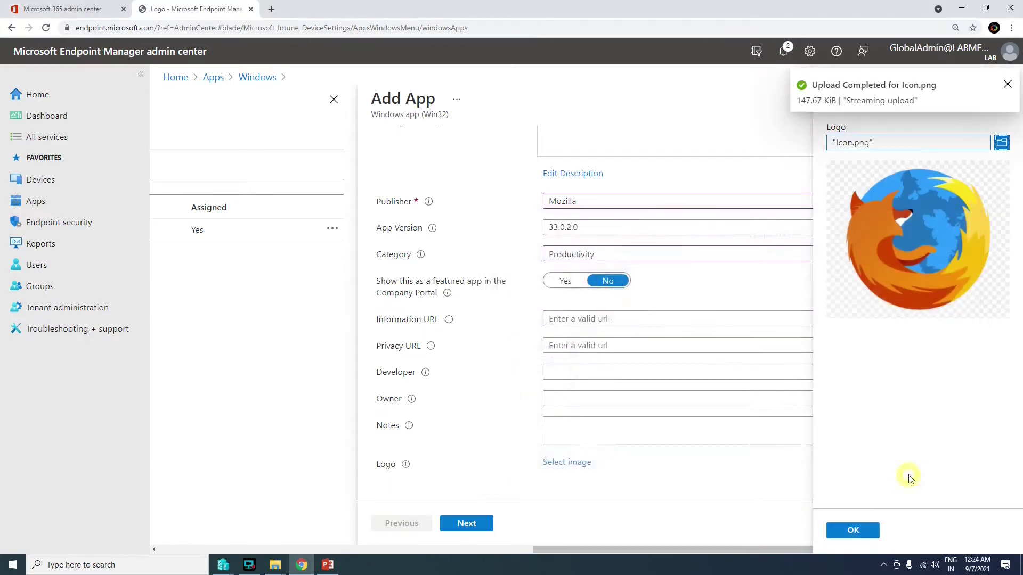
left_click(863, 530)
scroll(722, 447, "down", 2)
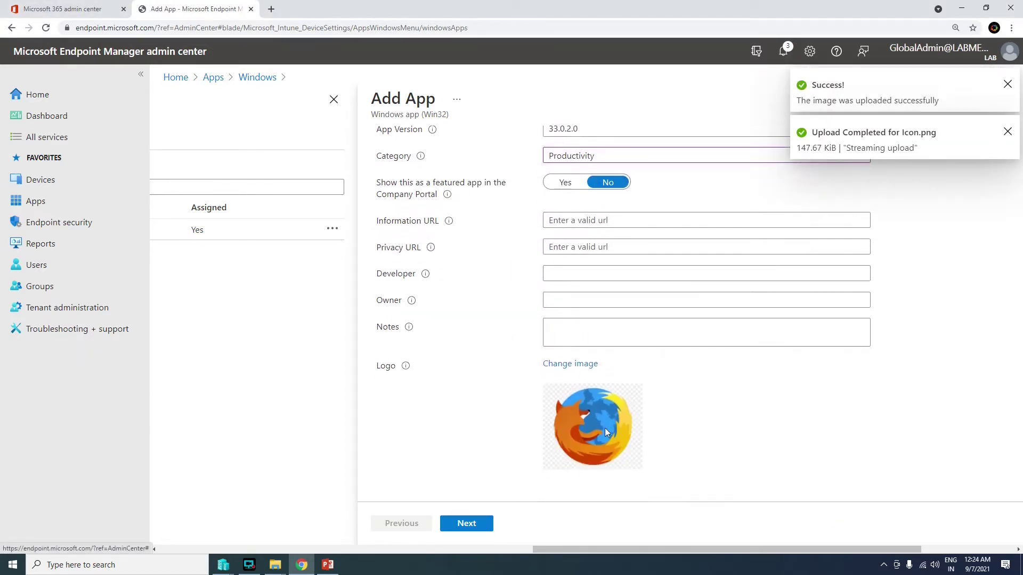
left_click(472, 523)
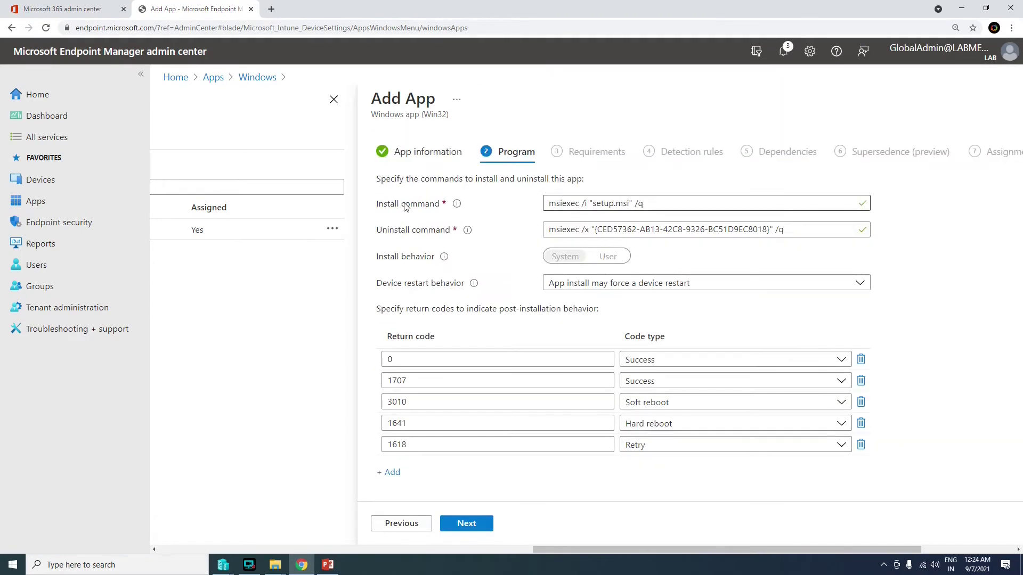
Check the install and uninstall commands, set the device restart behavior to No specific action, and continue to the requirements
left_click_drag(668, 203, 548, 203)
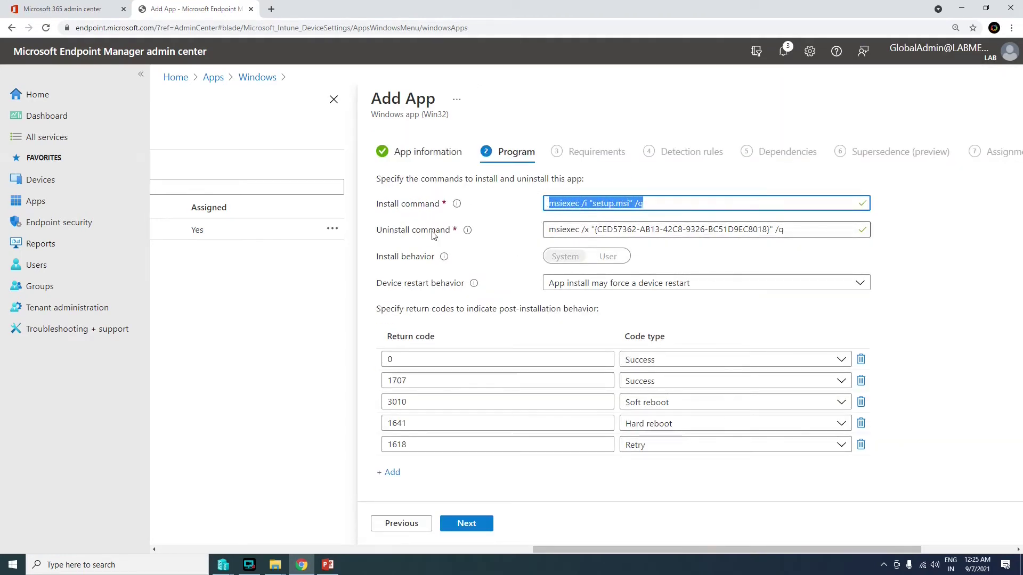
left_click(805, 230)
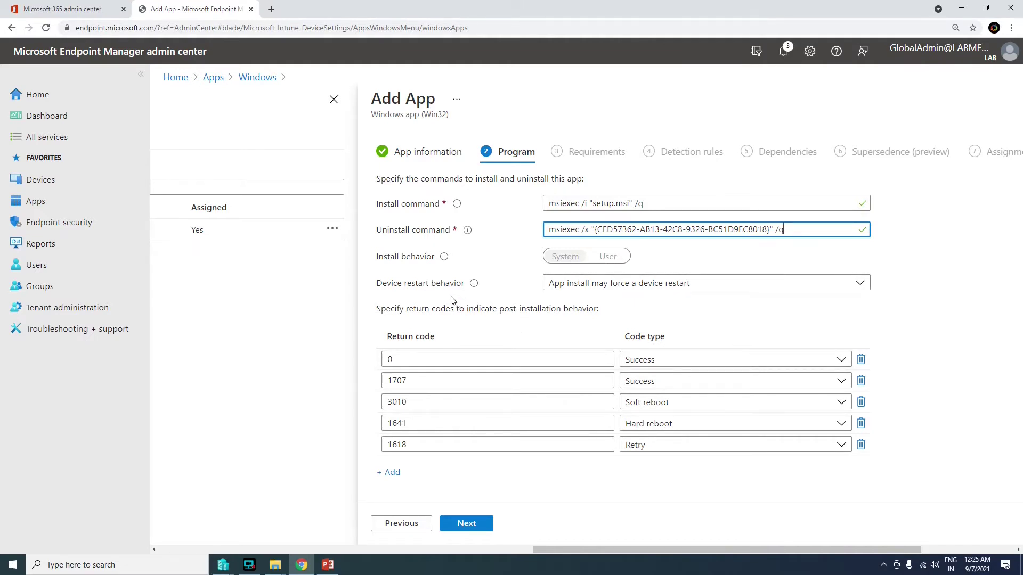
left_click(860, 284)
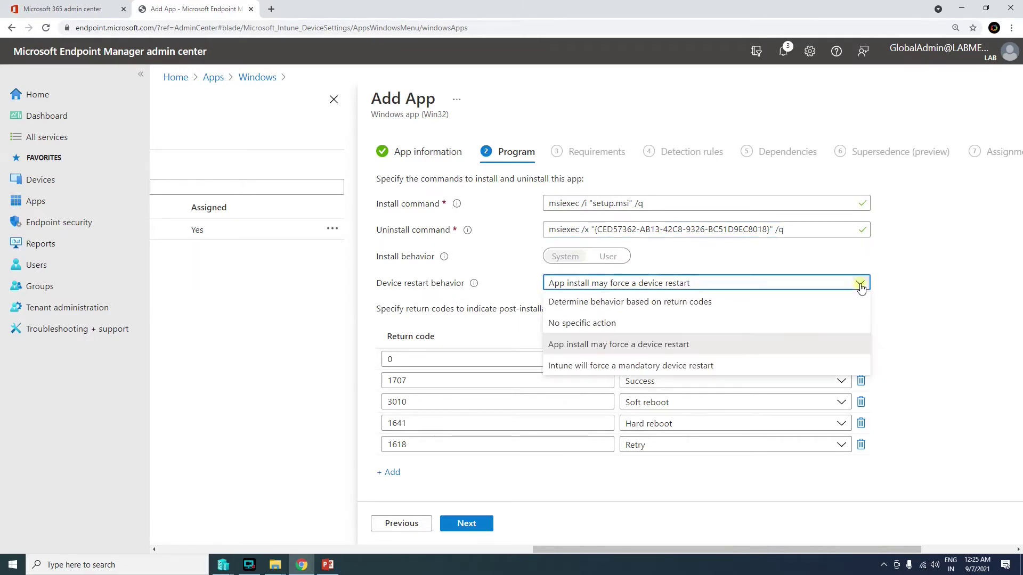
left_click(677, 328)
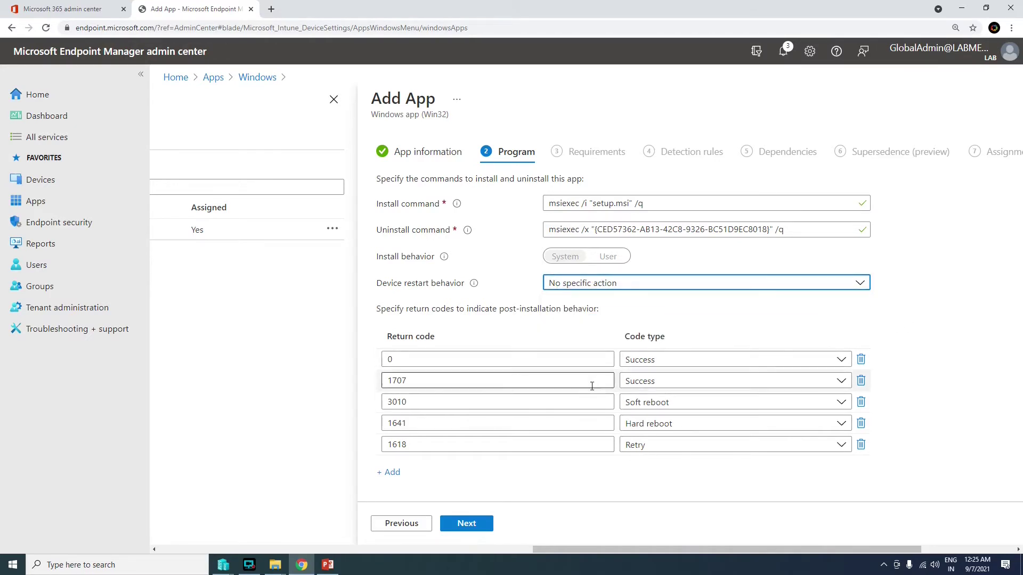
left_click(465, 524)
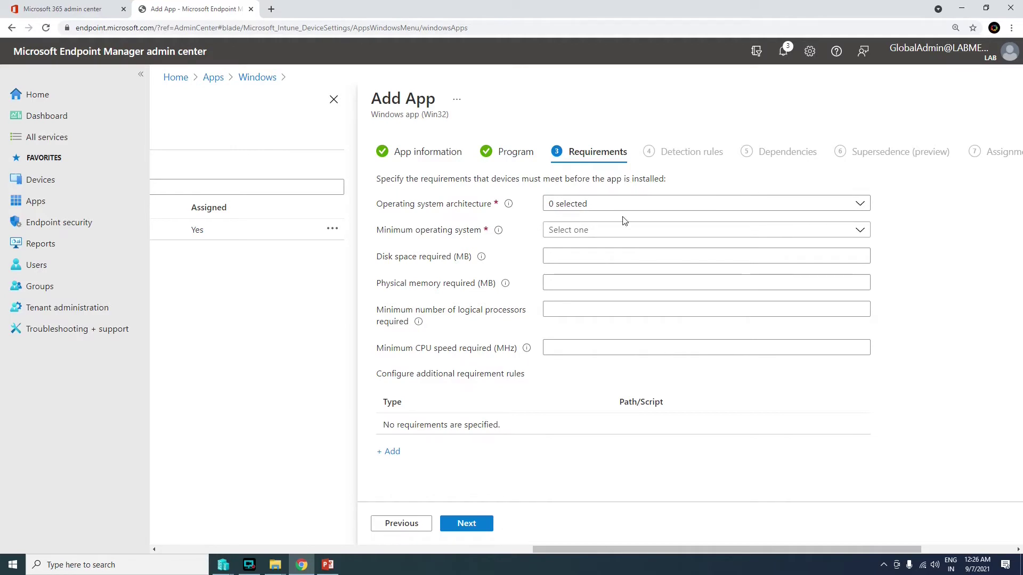
Require 32-bit or 64-bit architecture and at least Windows 10 1809 for the app, and continue to the detection rules
left_click(860, 207)
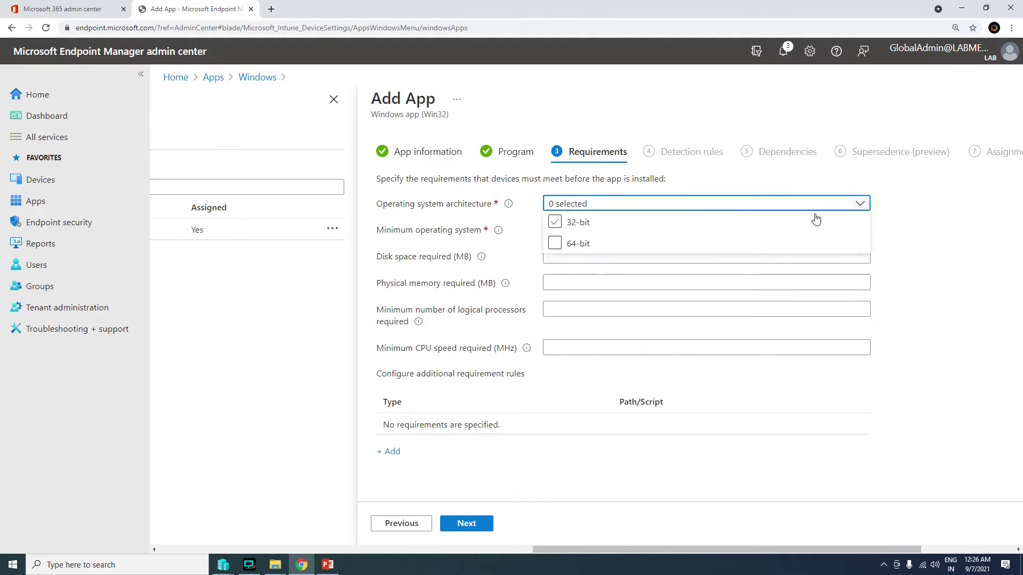
left_click(560, 227)
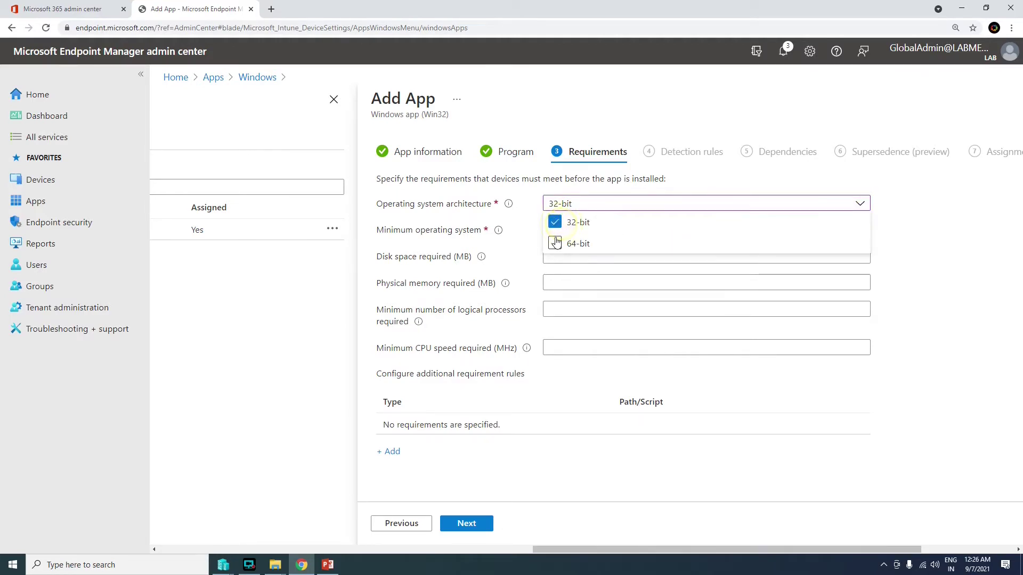
left_click(556, 243)
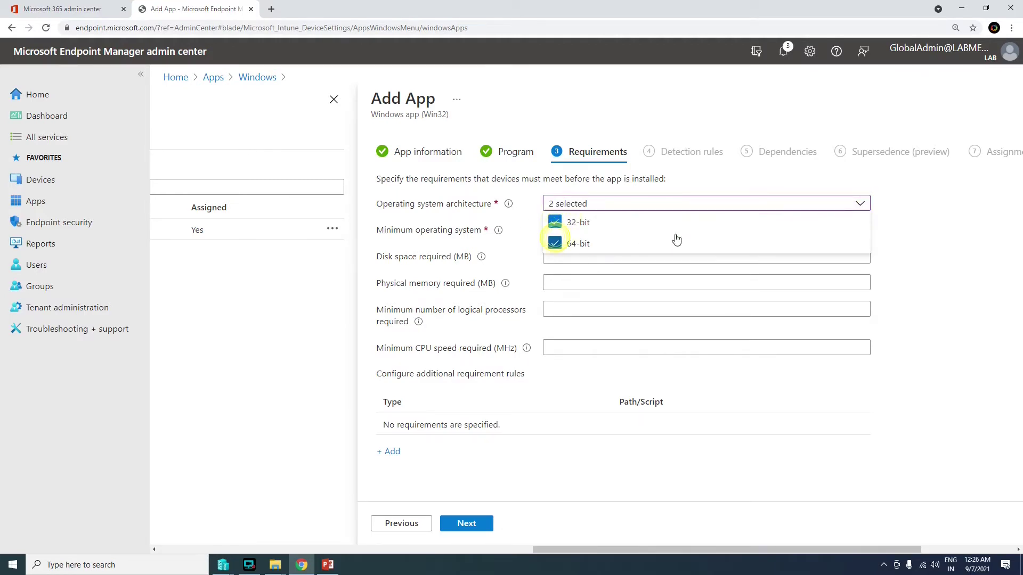
left_click(919, 218)
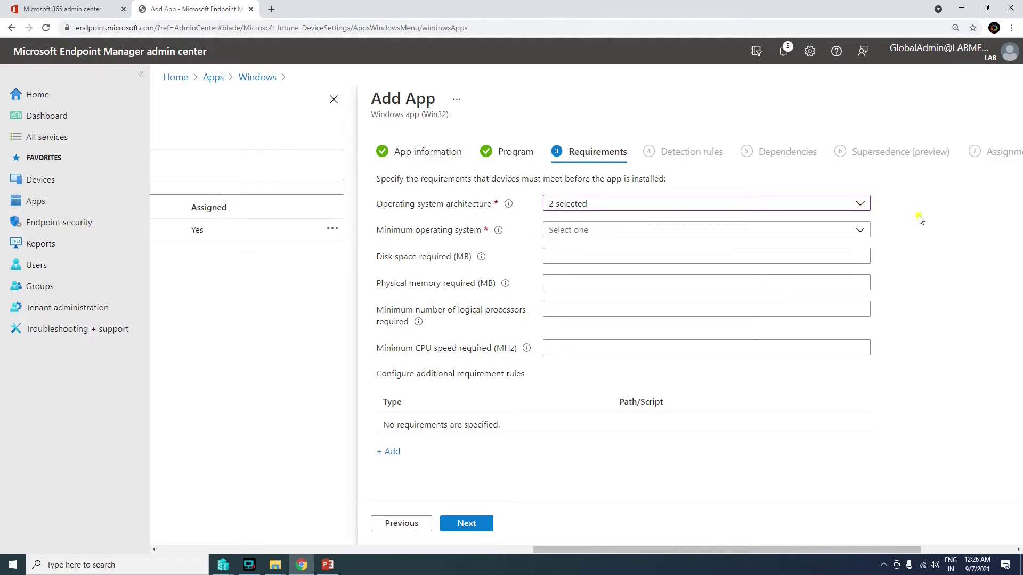
left_click(856, 235)
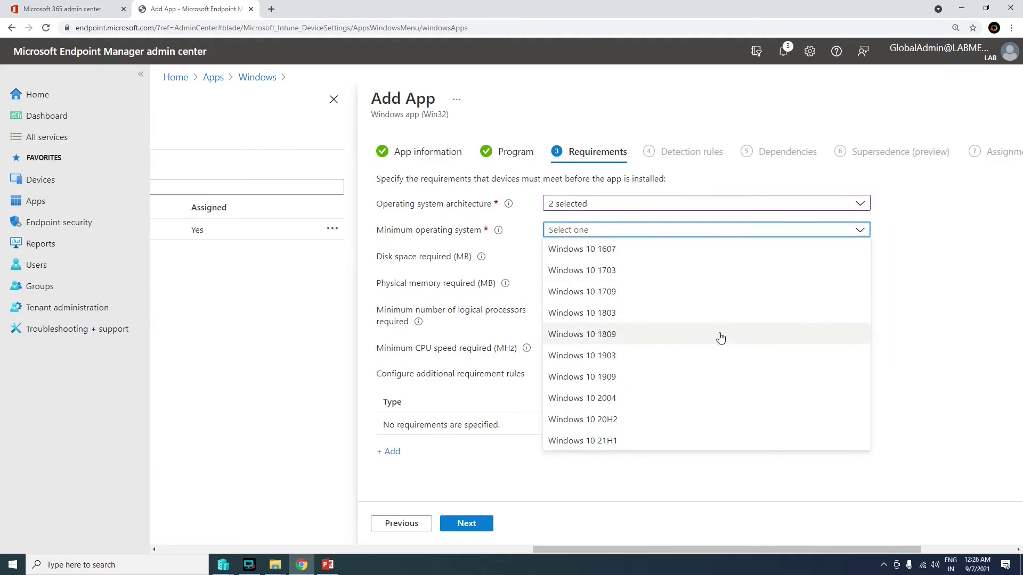
left_click(621, 334)
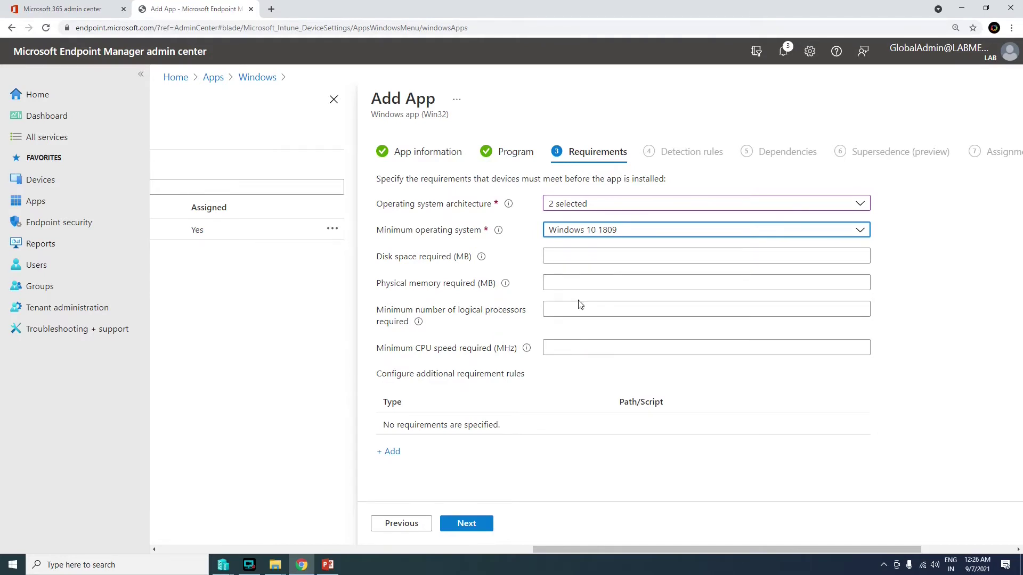
left_click(463, 522)
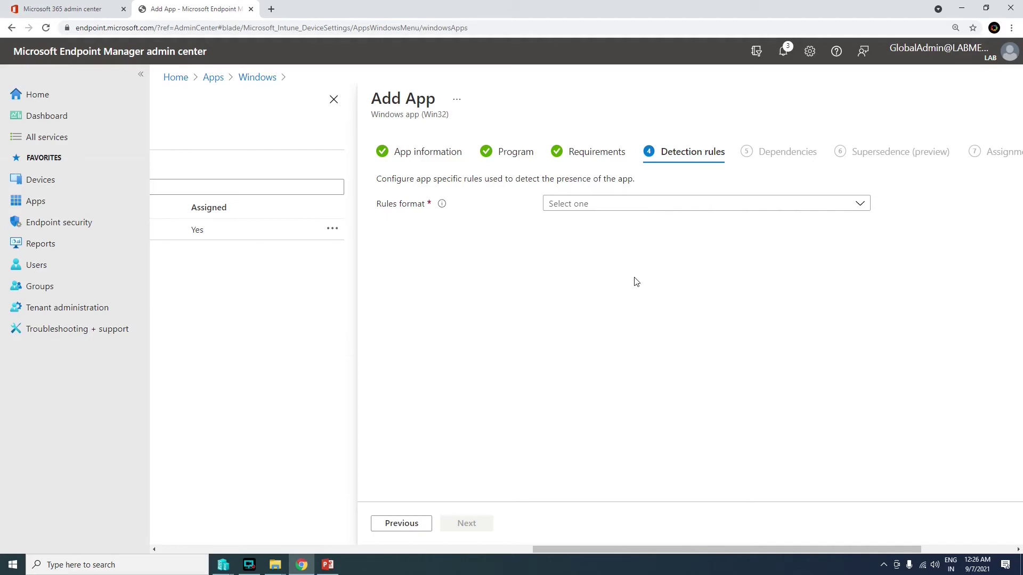
Choose manually configured detection rules and add an MSI rule using the prefilled product code without a version check
left_click(652, 208)
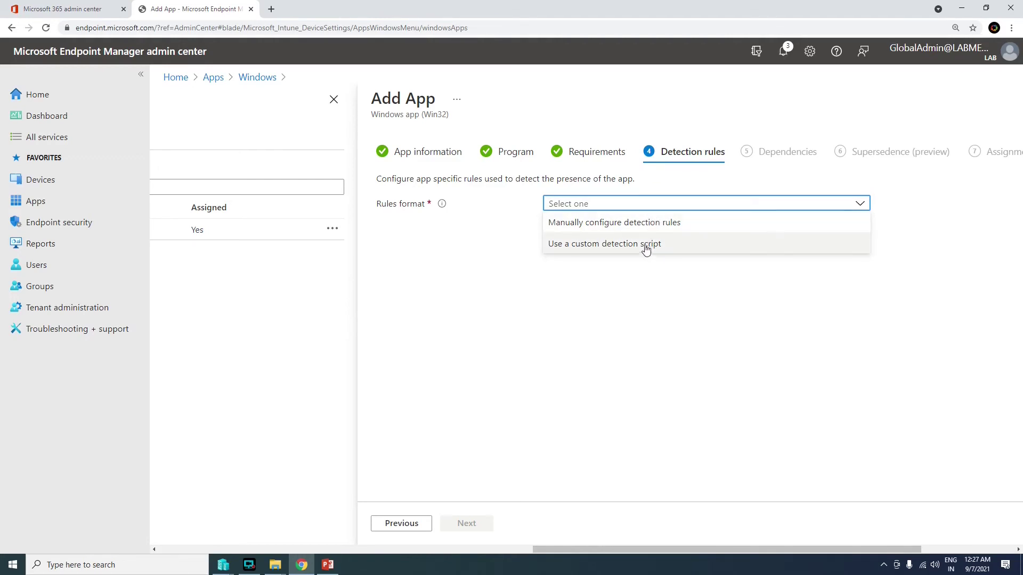
left_click(645, 226)
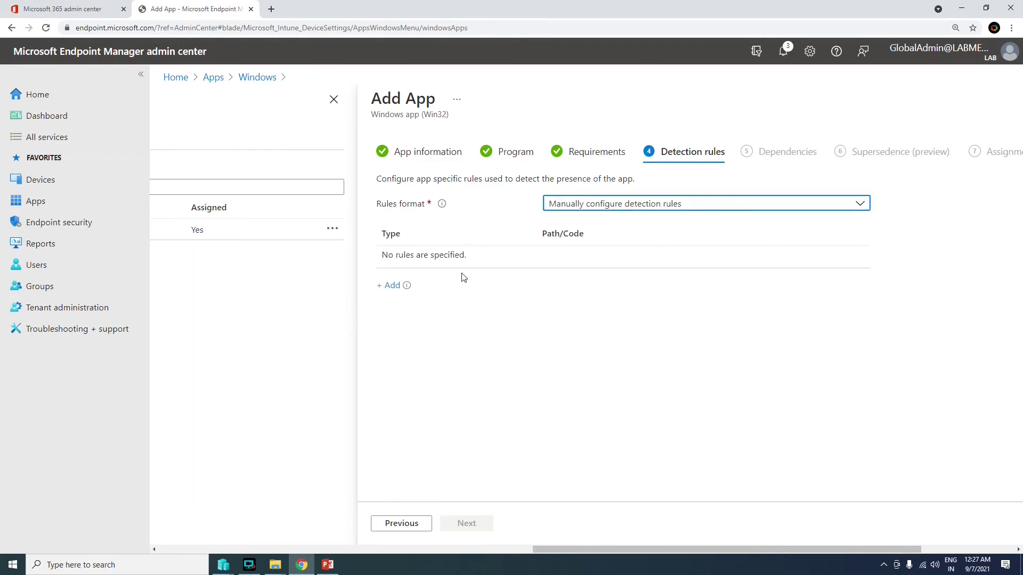
left_click(398, 288)
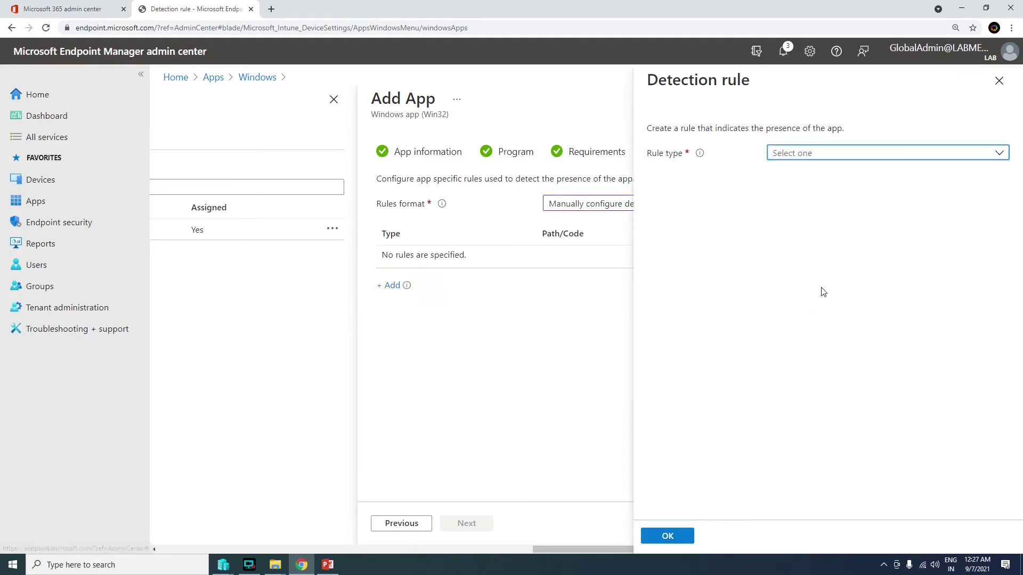
left_click(899, 158)
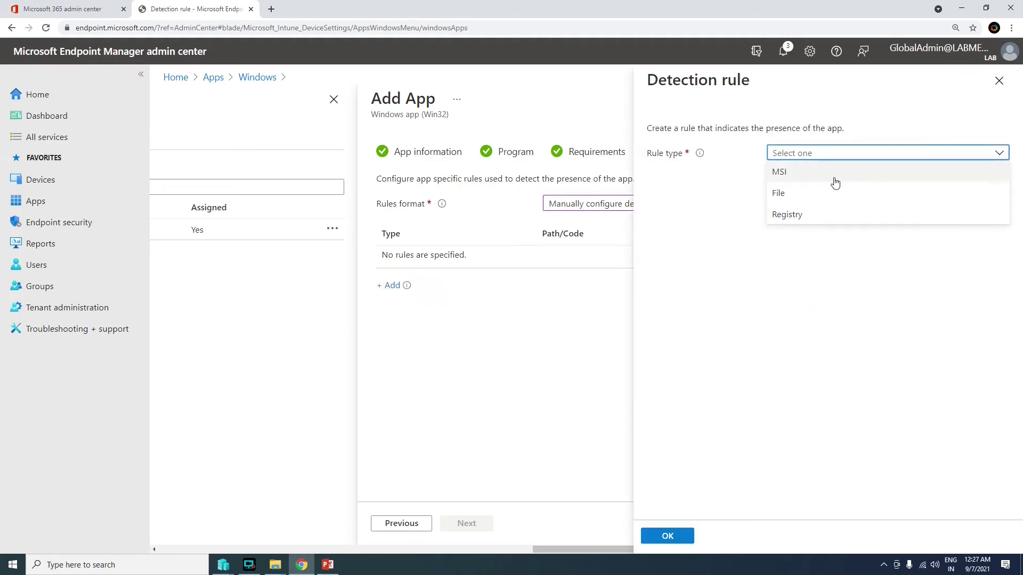
left_click(804, 176)
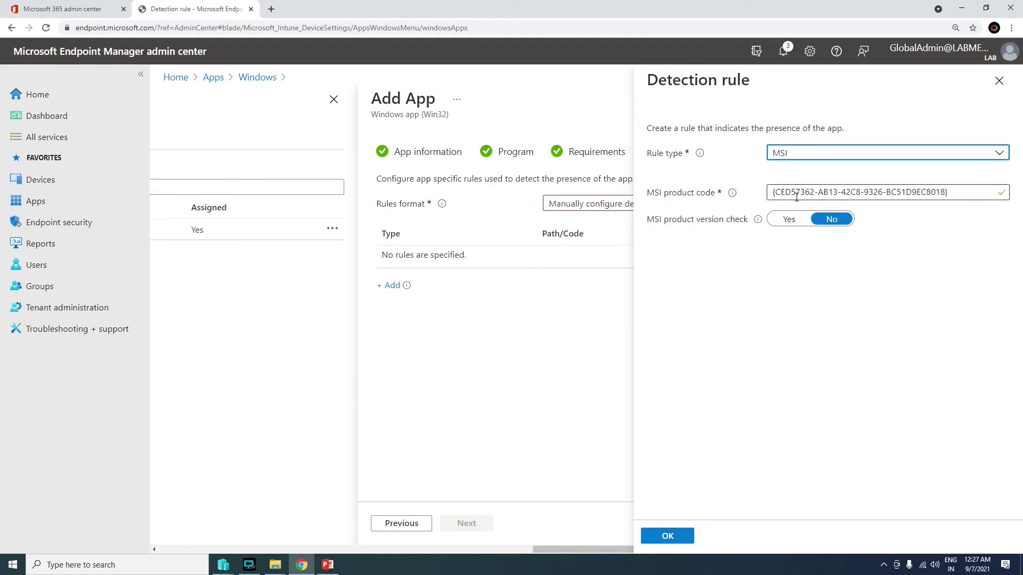
left_click(674, 538)
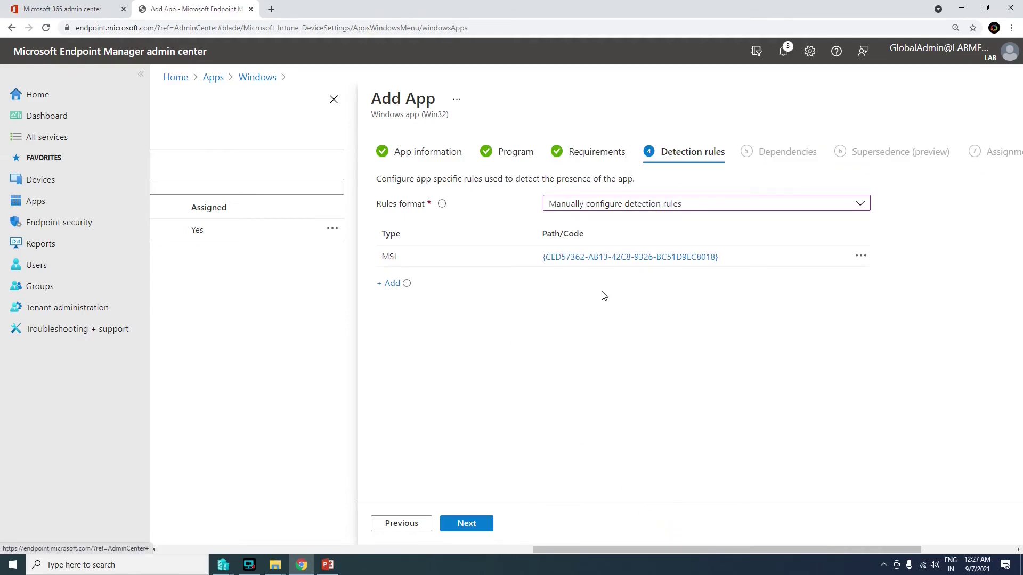
Continue to the assignments without adding any dependencies or superseded apps
left_click(471, 523)
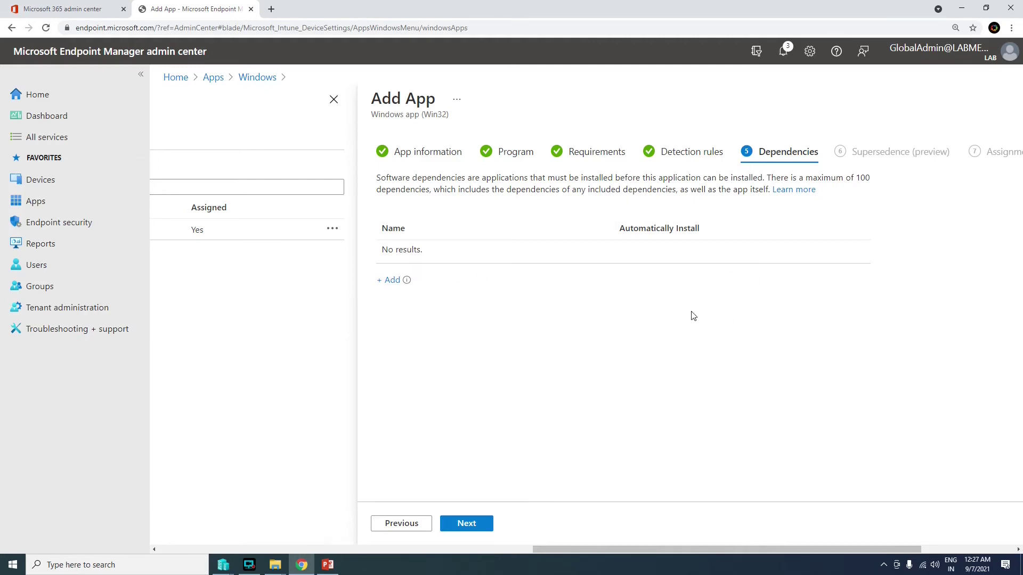
left_click(482, 524)
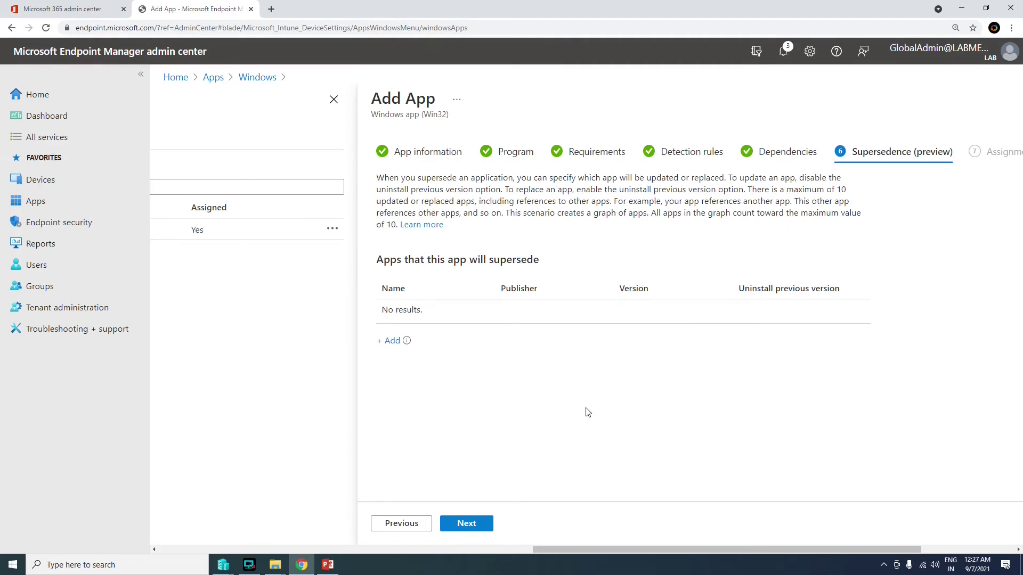
left_click(465, 525)
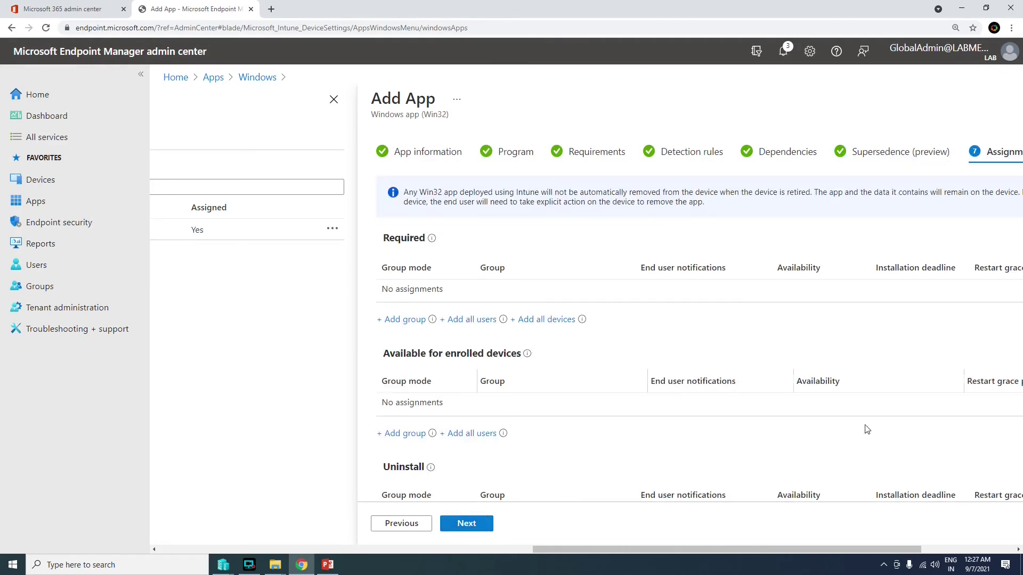
Assign the app as required to the All_Autopilot_Devices_AAJ group and continue to the final review
left_click_drag(637, 548, 714, 548)
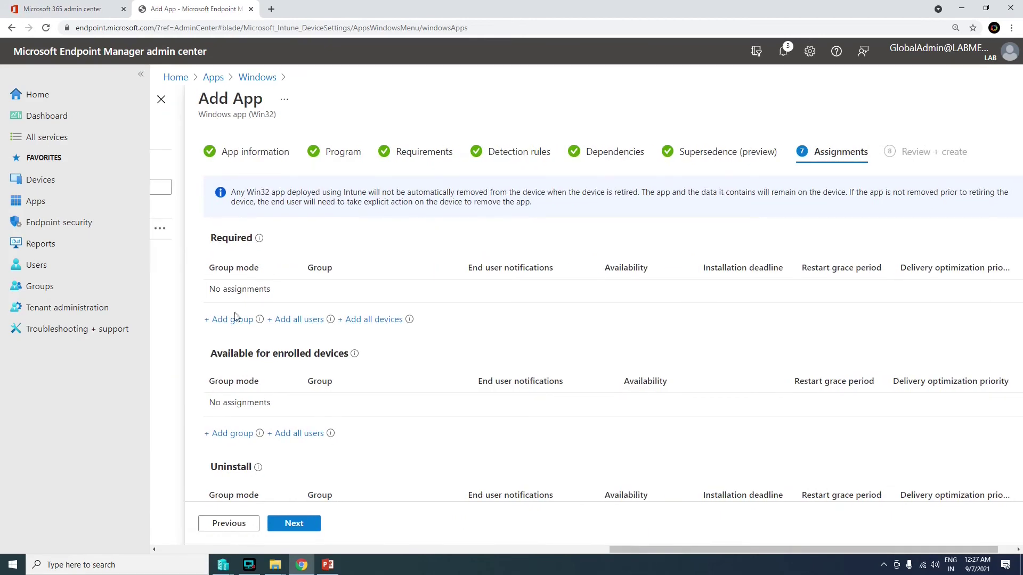
scroll(269, 469, "down", 2)
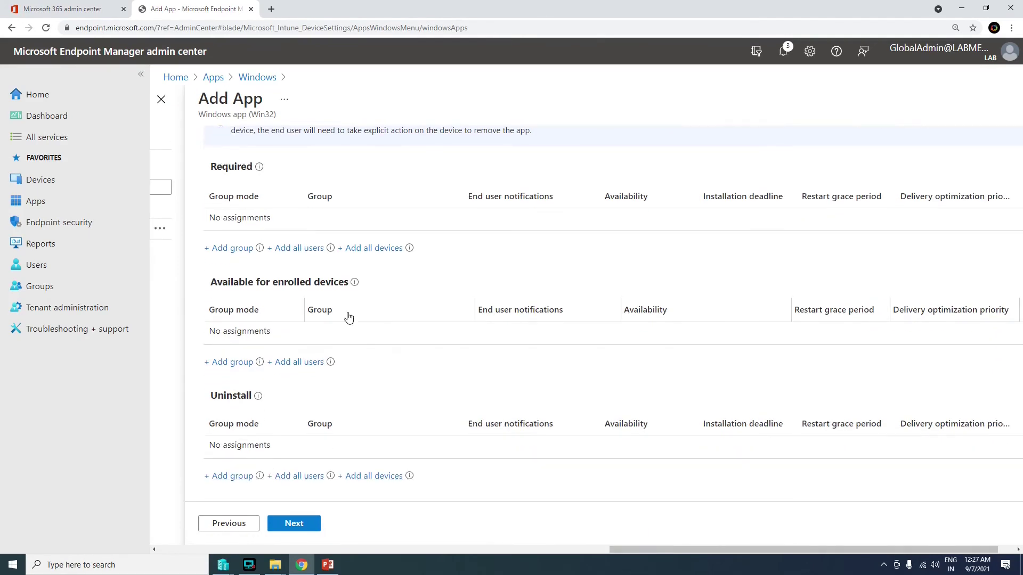
left_click(237, 249)
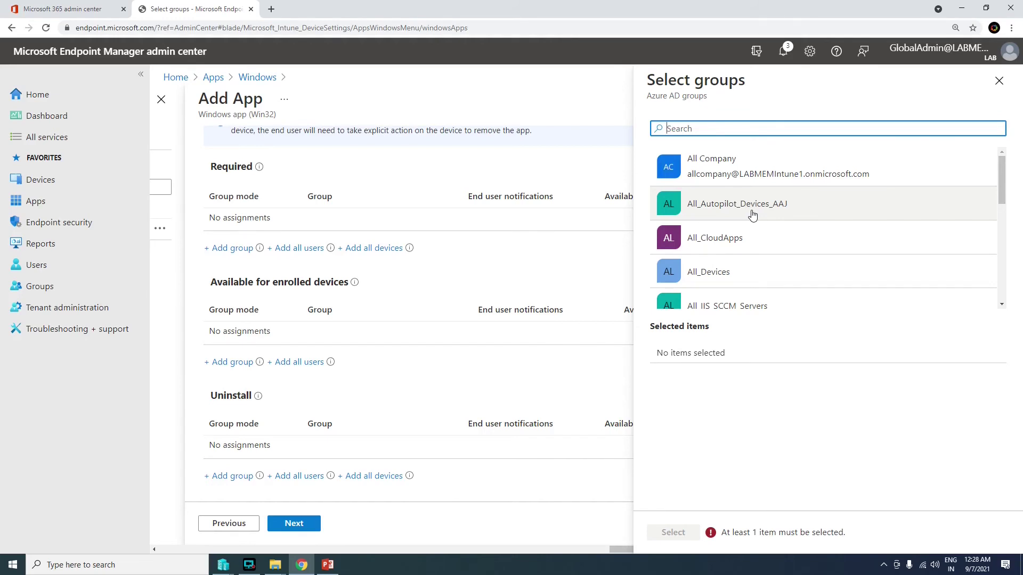
left_click(752, 214)
left_click(670, 531)
left_click(308, 525)
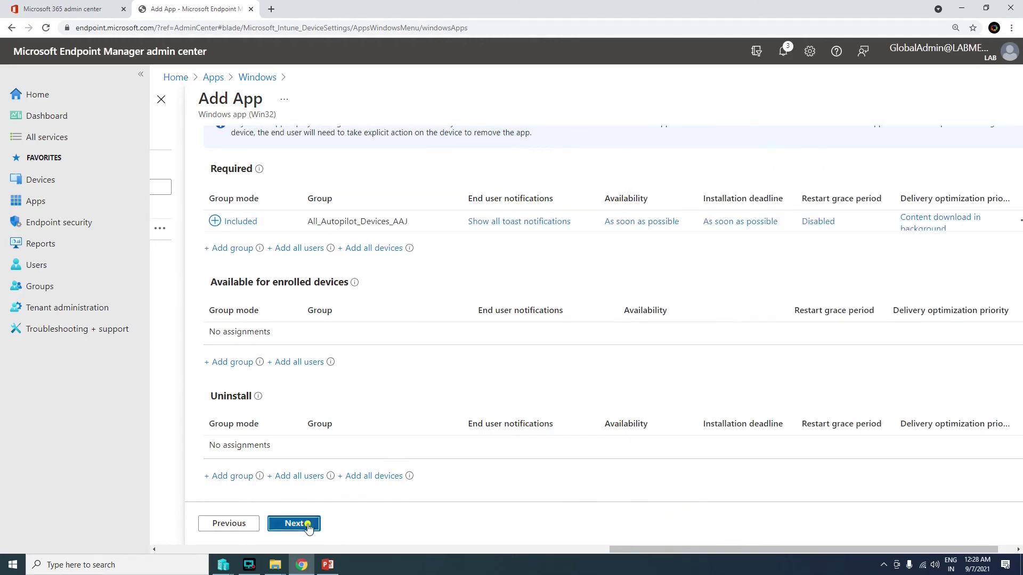
Review the summary of the Mozilla Firefox app settings and create the app
scroll(503, 238, "down", 5)
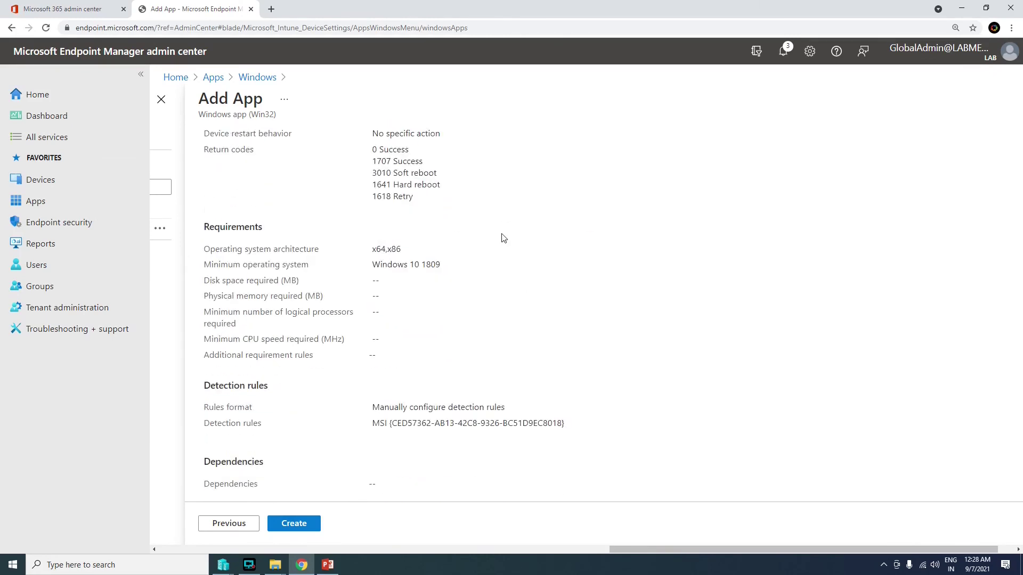
scroll(373, 372, "down", 4)
left_click(298, 524)
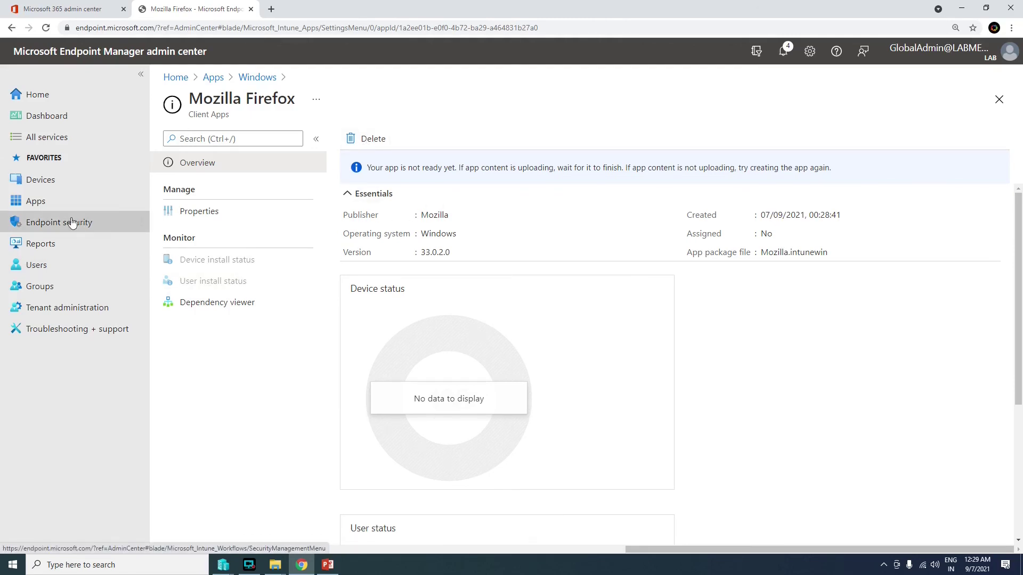
Return to the apps area and open the list of Windows apps
left_click(33, 201)
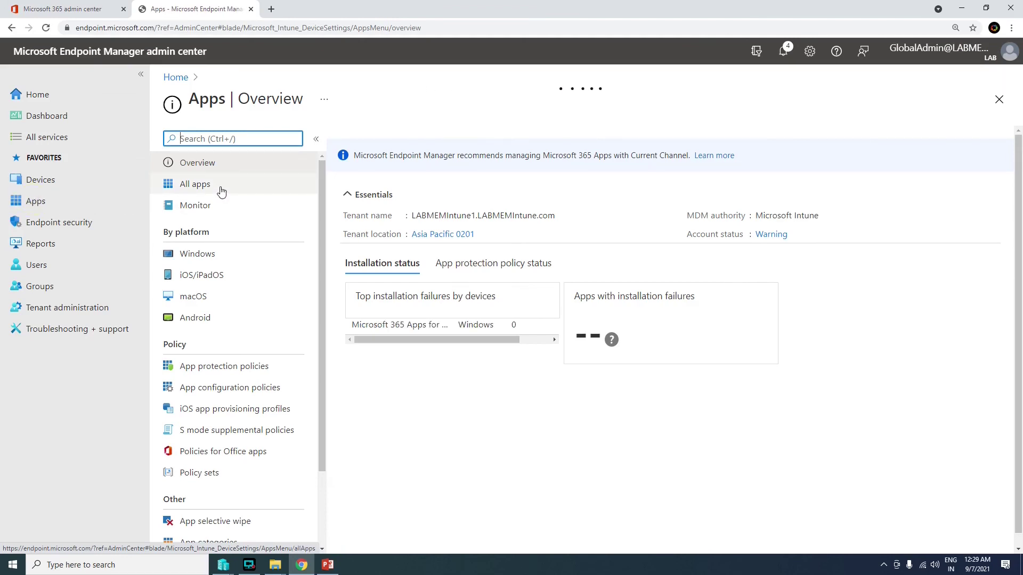
left_click(202, 186)
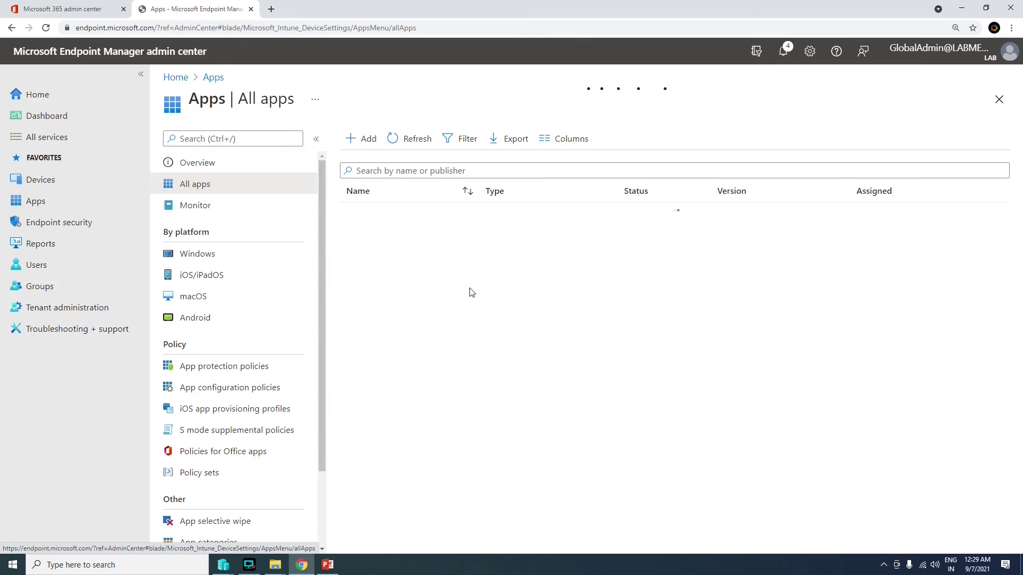
left_click(213, 256)
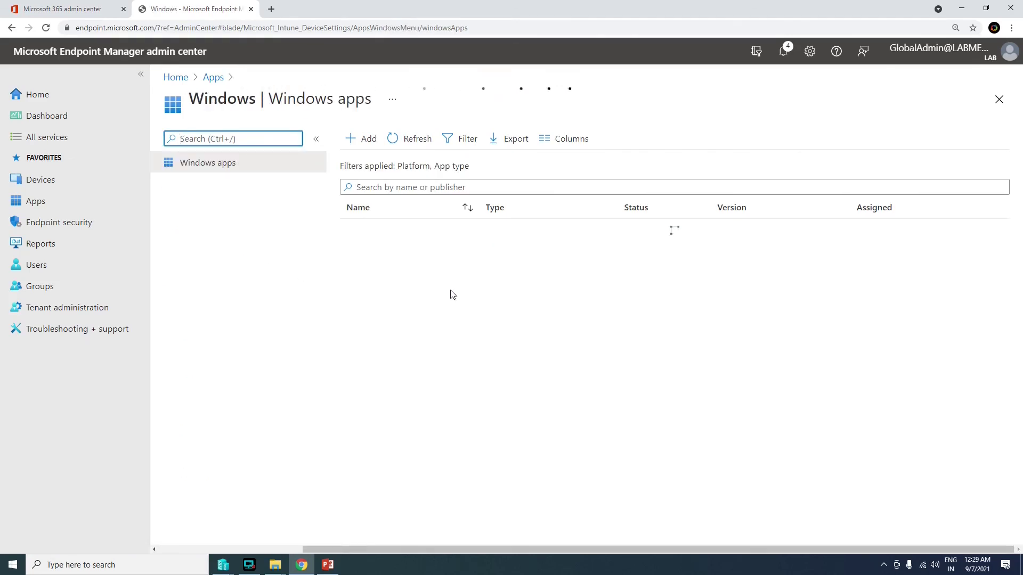